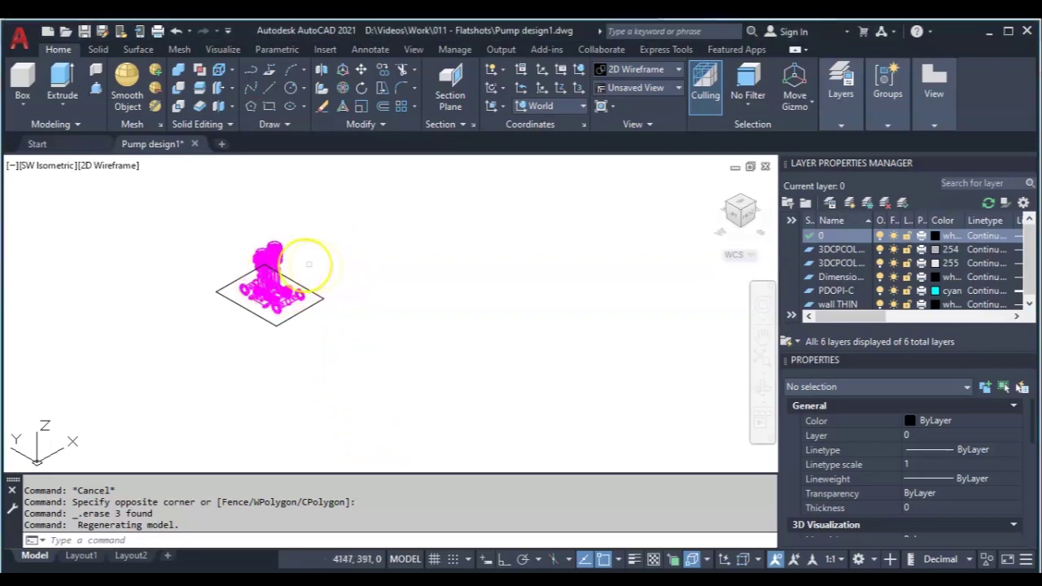
Step: Zoom and pan the pump into view, then switch to Top view from the ViewCube
scroll(309, 263, "up", 6)
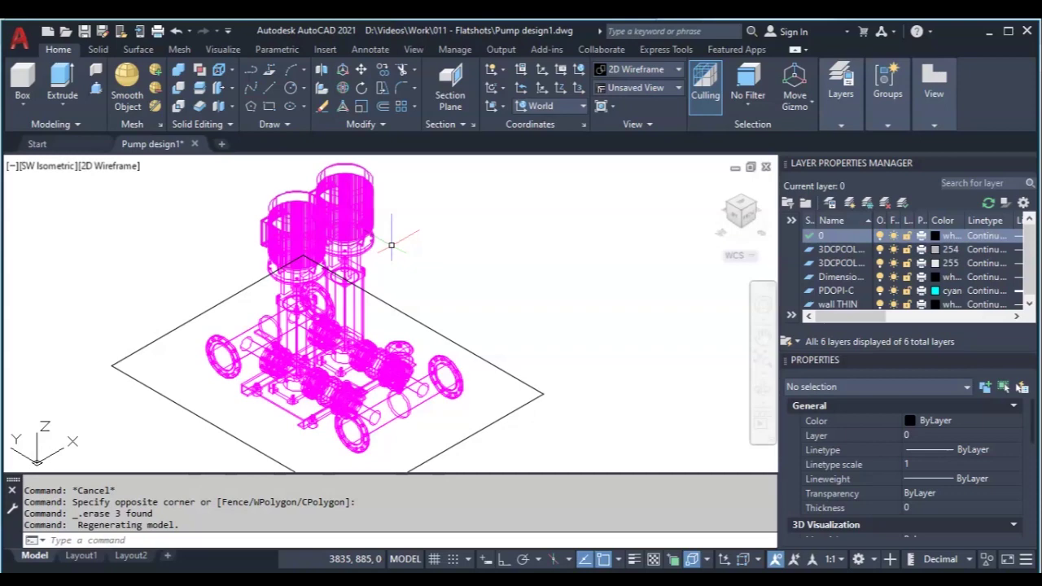
scroll(390, 244, "down", 3)
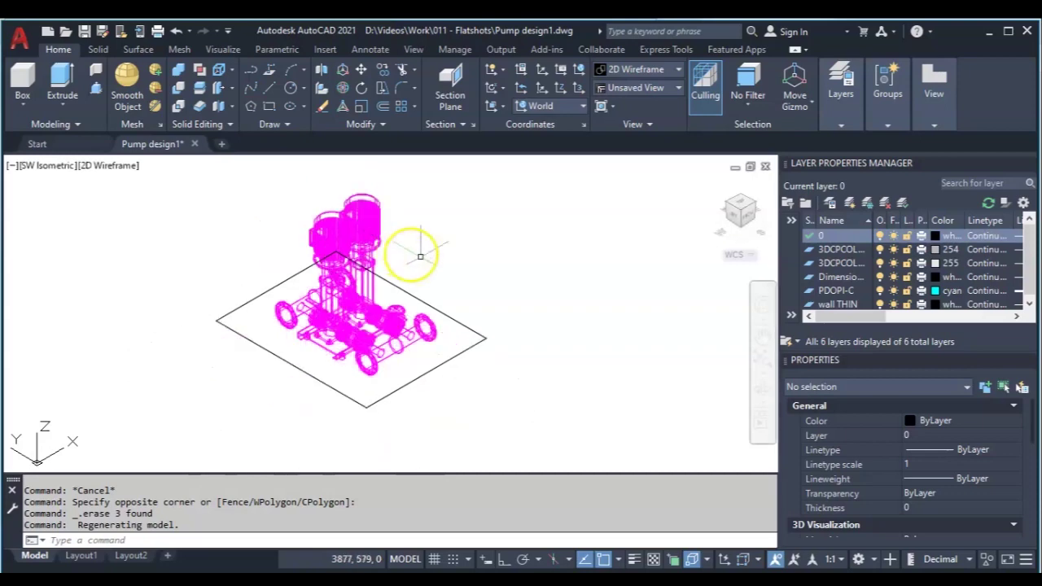
middle_click_drag(496, 281, 421, 305)
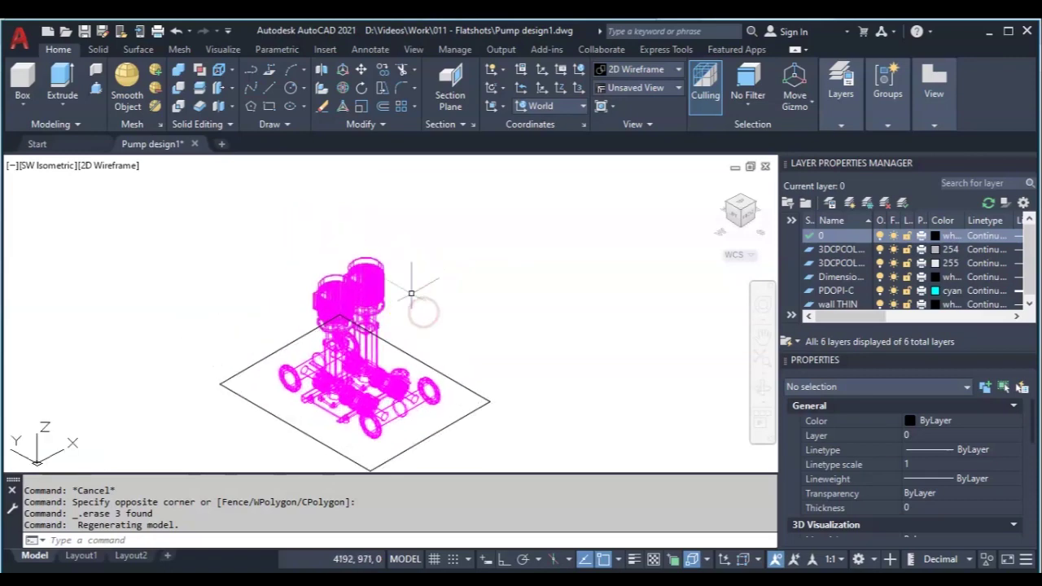
left_click(740, 204)
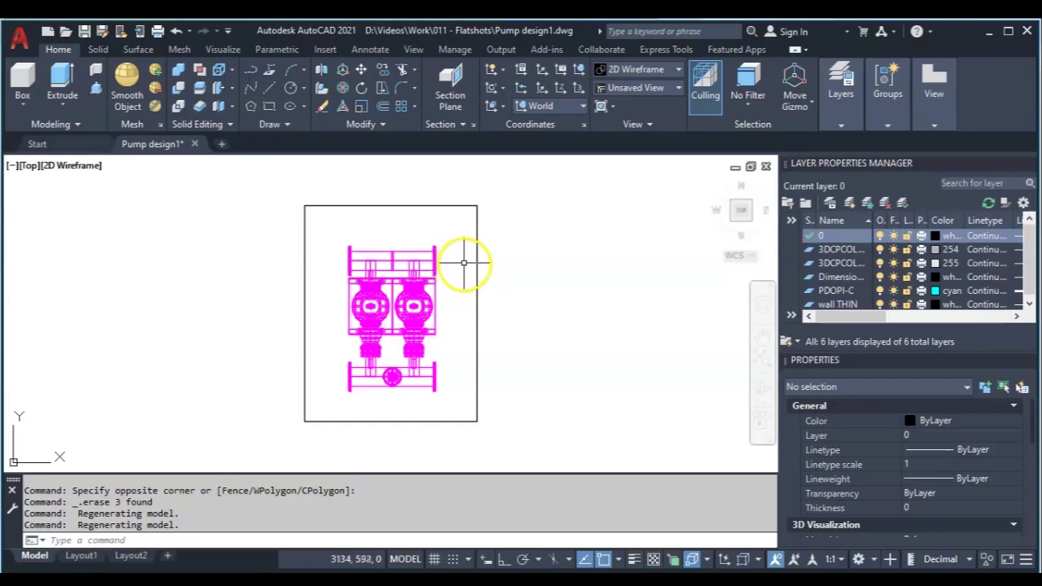
Step: Return to SW Isometric view and begin a window selection around the whole pump
left_click(735, 227)
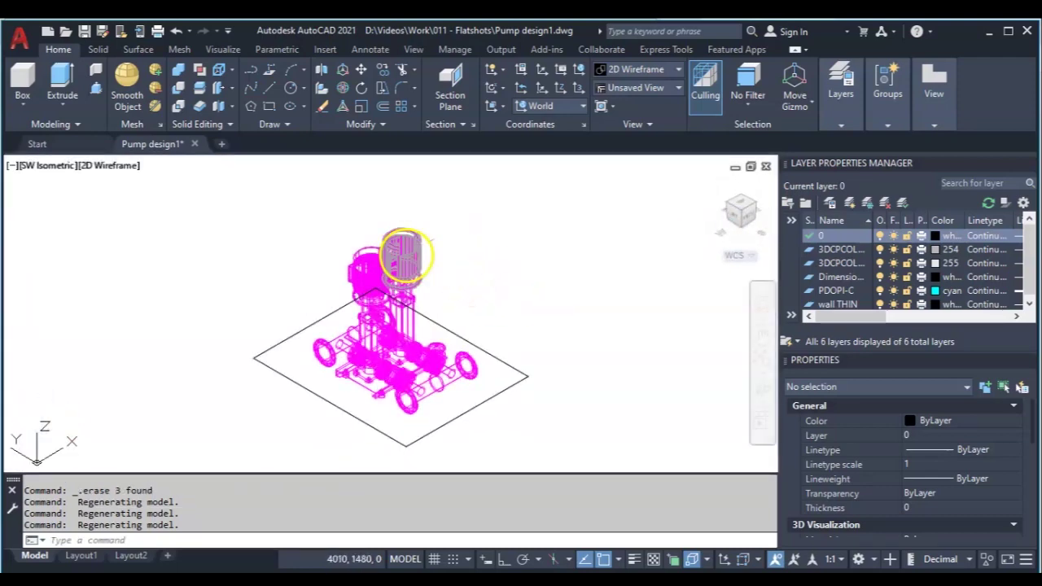
left_click(401, 246)
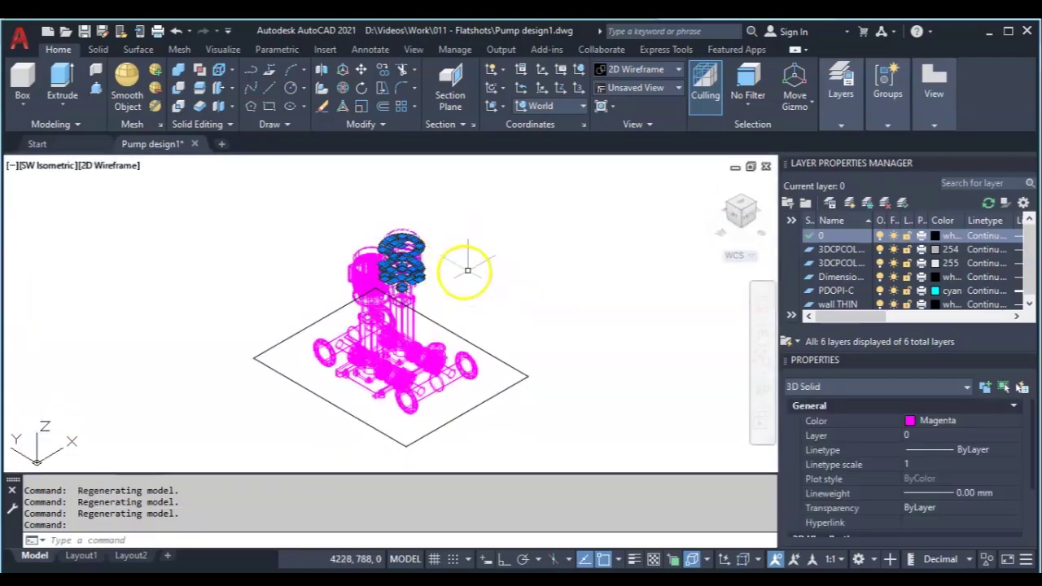
key("Escape")
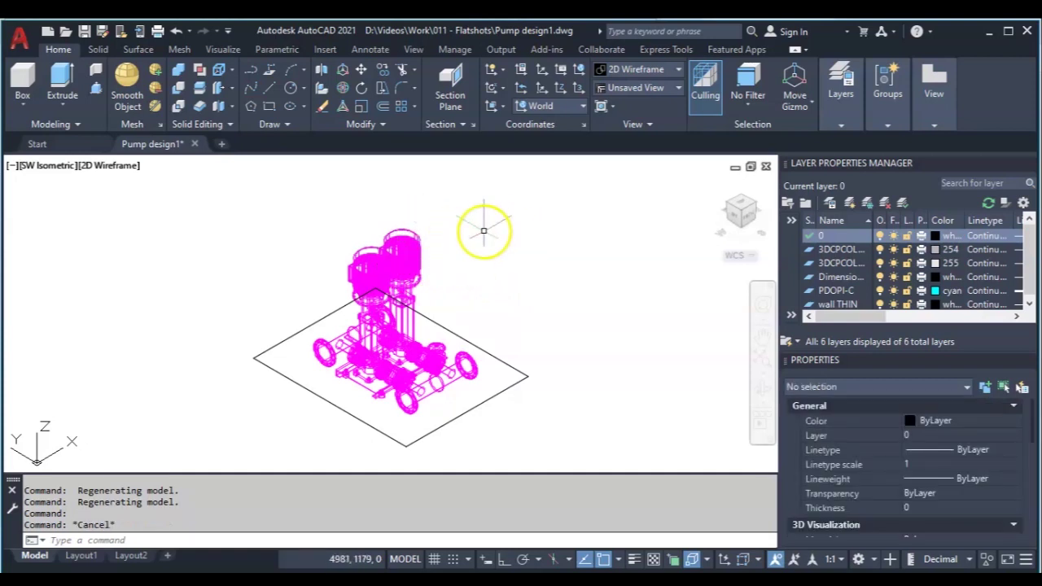
left_click(262, 186)
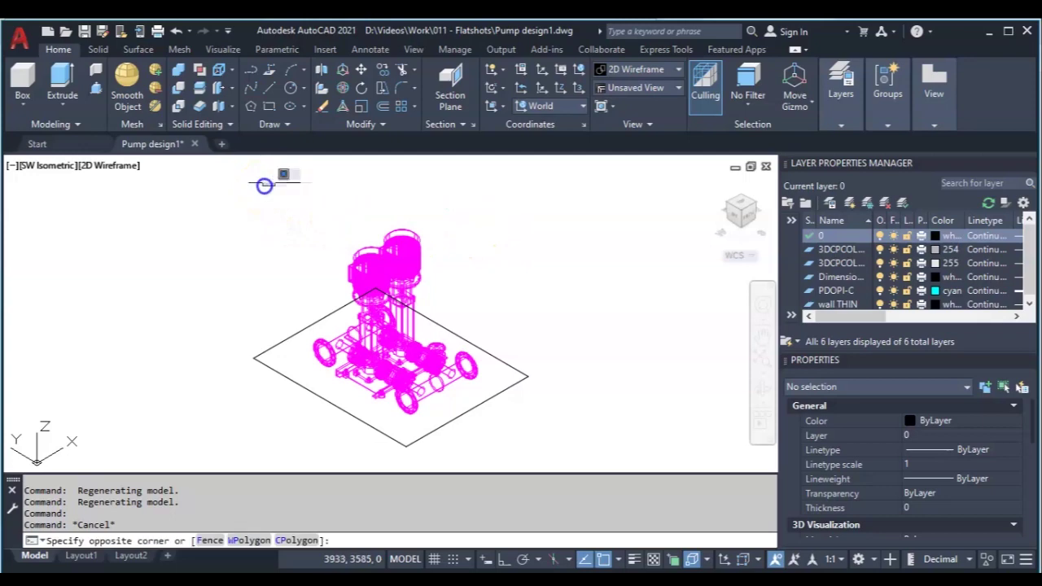
Step: Make a block named '3D pump1' from all 112 pump objects, with its base point picked on the model
left_click(505, 423)
type("b")
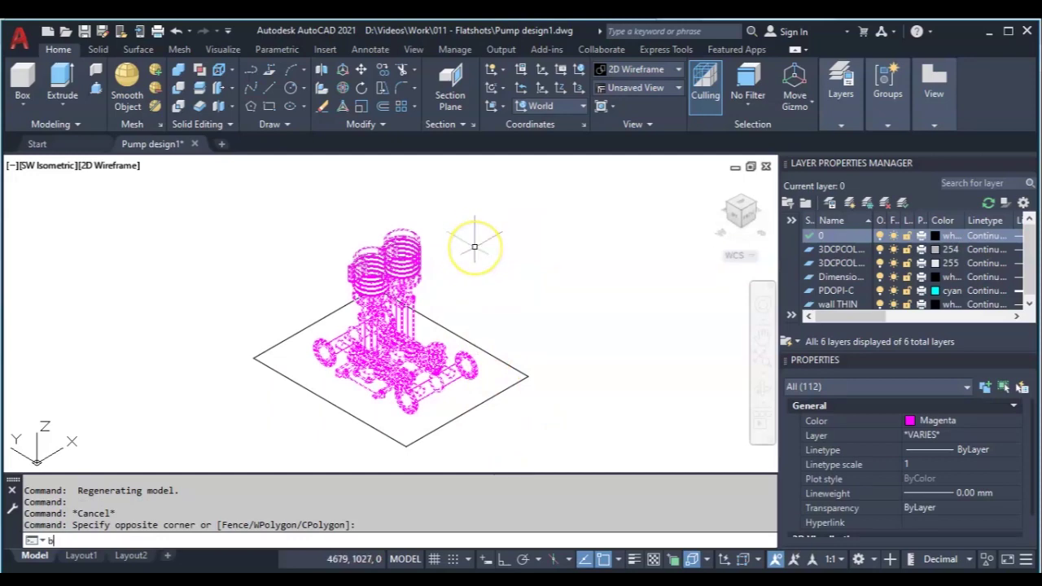
key("Return")
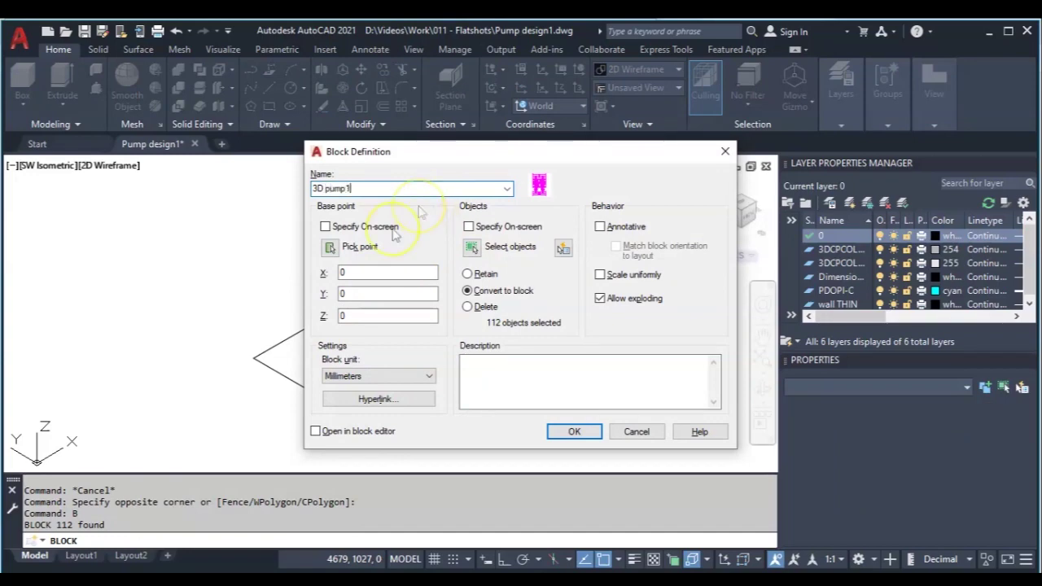
left_click(330, 247)
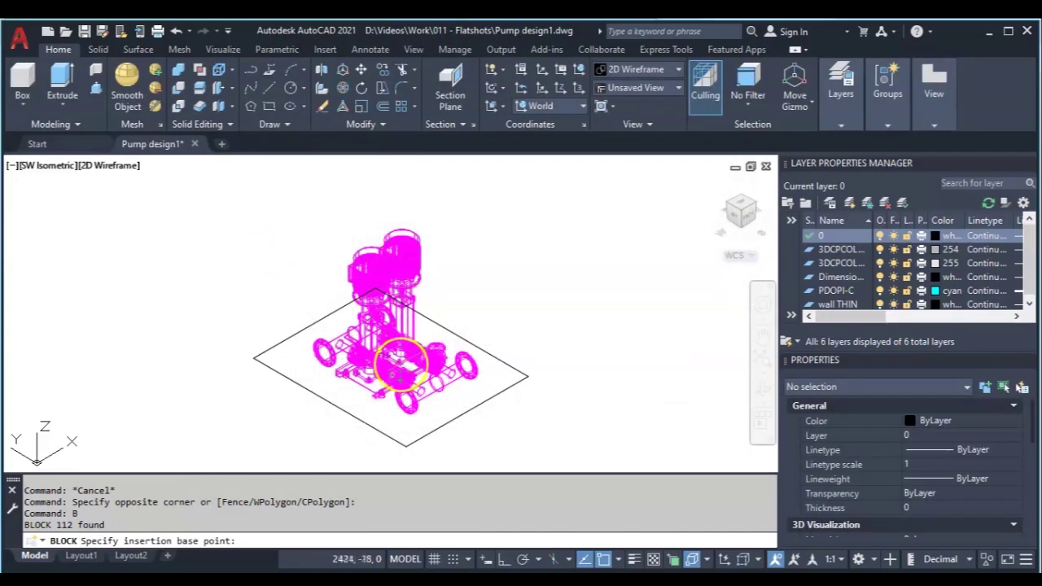
left_click(403, 364)
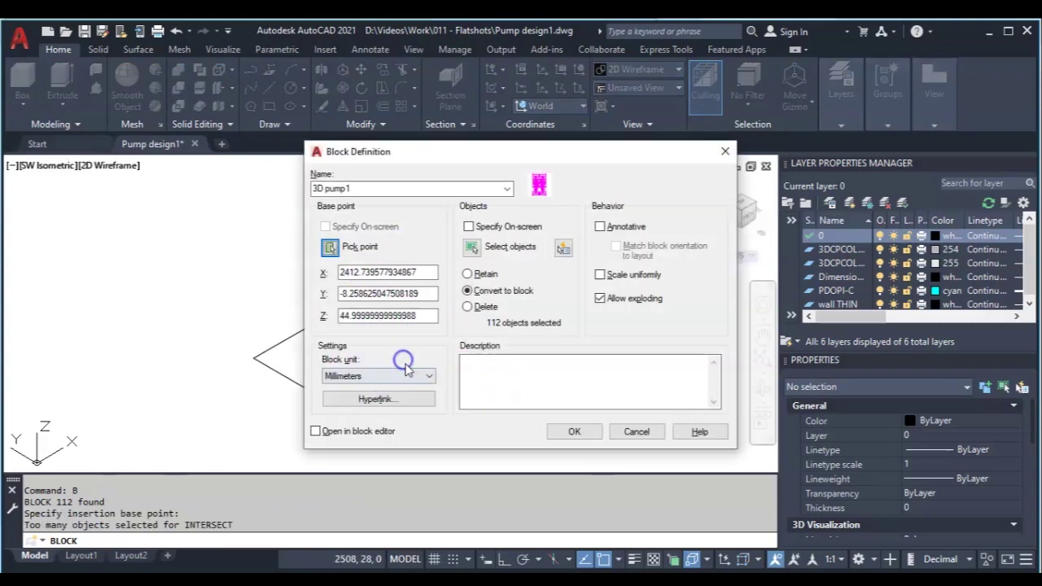
left_click(574, 434)
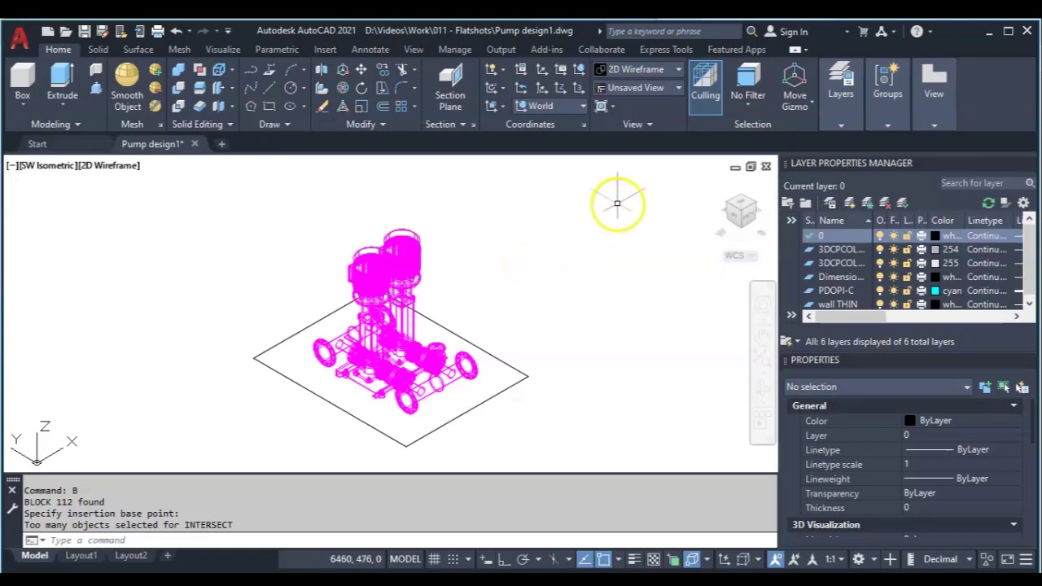
Step: Switch to Top view, then pan left and zoom out
left_click(742, 207)
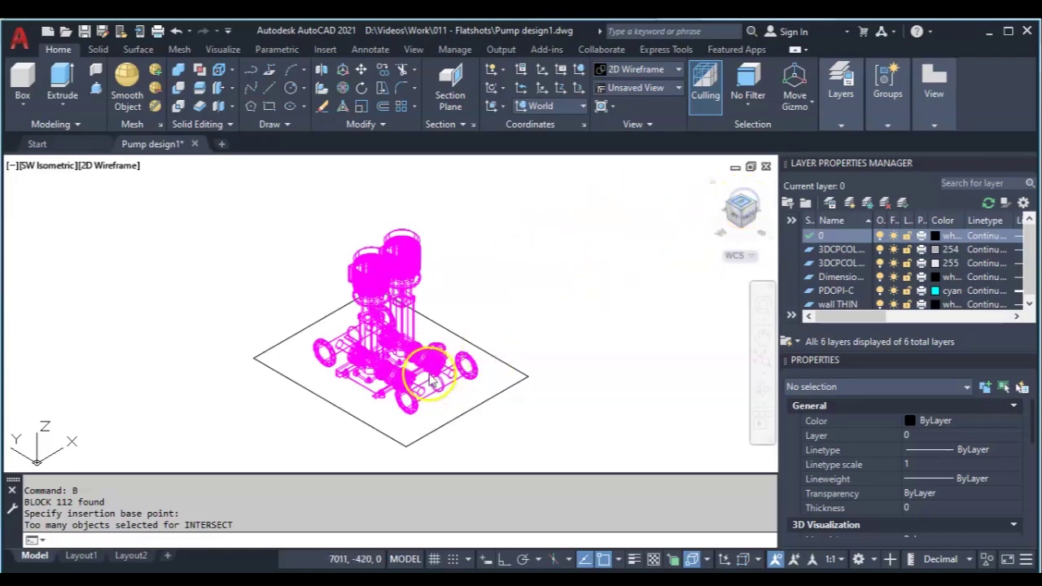
mouse_move(549, 323)
middle_mouse_down()
mouse_move(368, 326)
mouse_move(340, 293)
middle_mouse_up()
scroll(314, 329, "down", 2)
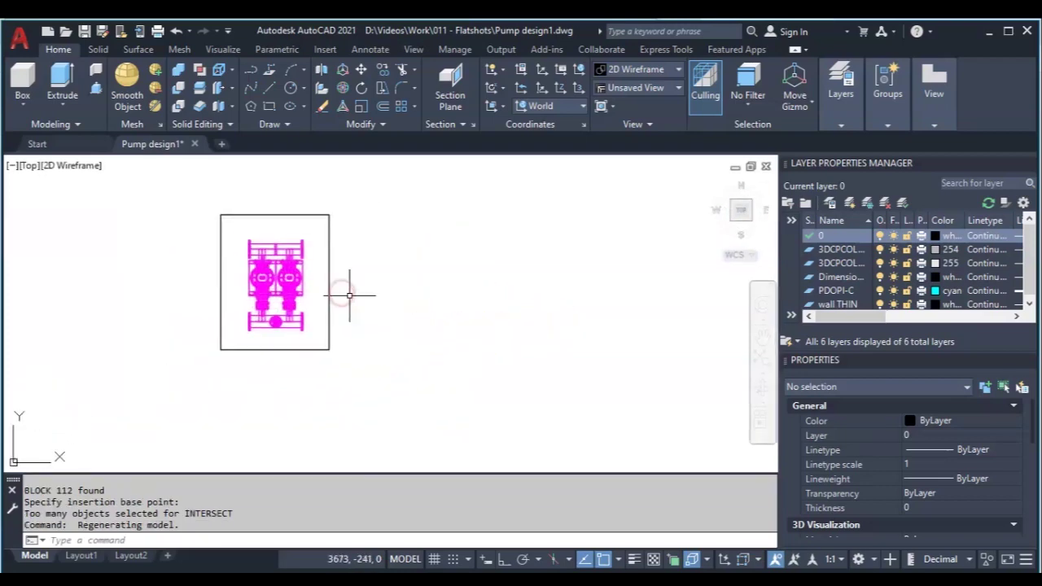
Step: Run the FLATSHOT command from the command line
left_click(258, 541)
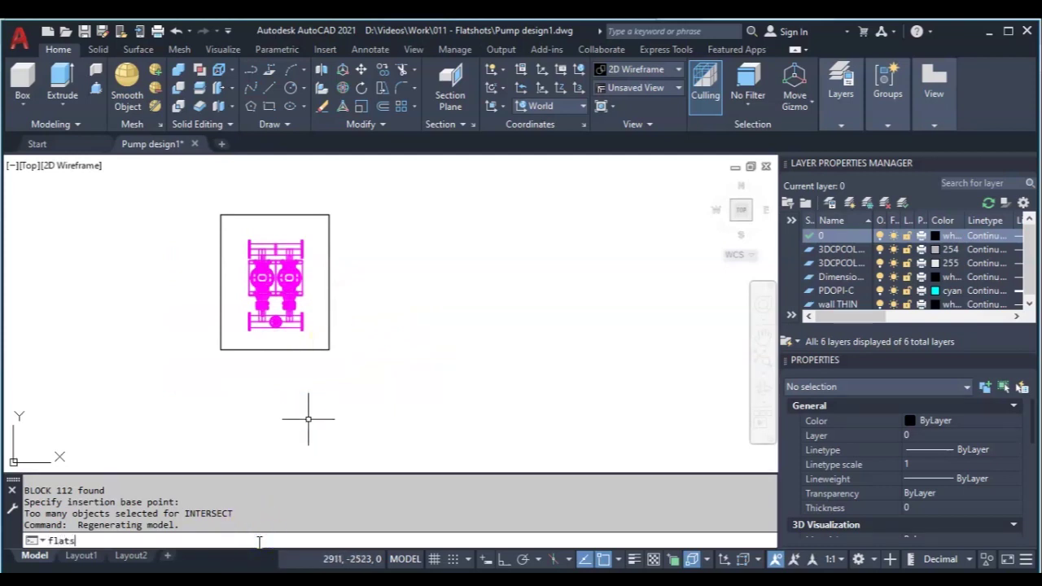
type("flatsho")
key("Return")
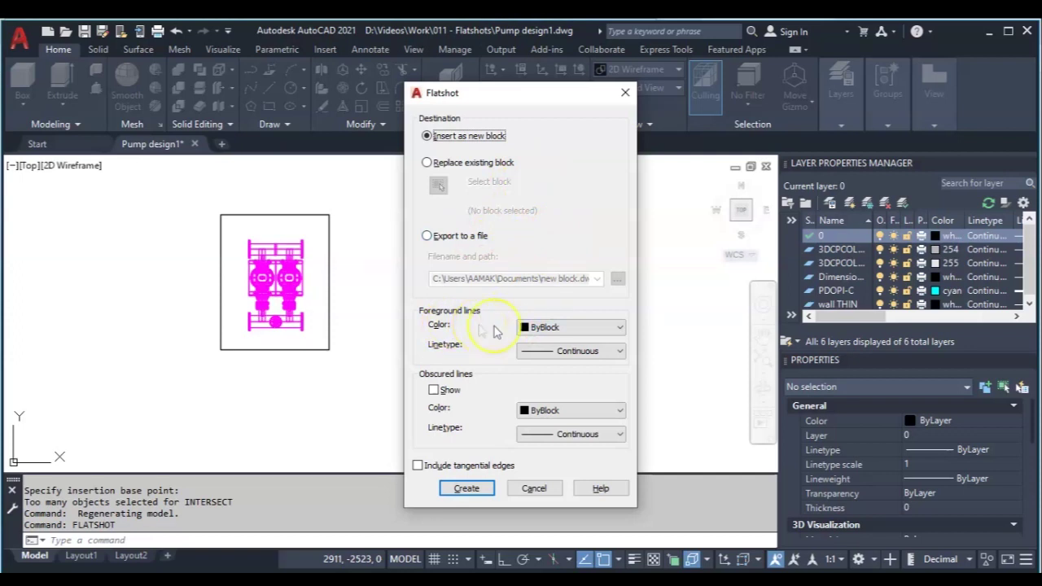
Step: Keep foreground lines at ByBlock colour and Continuous linetype
left_click(610, 326)
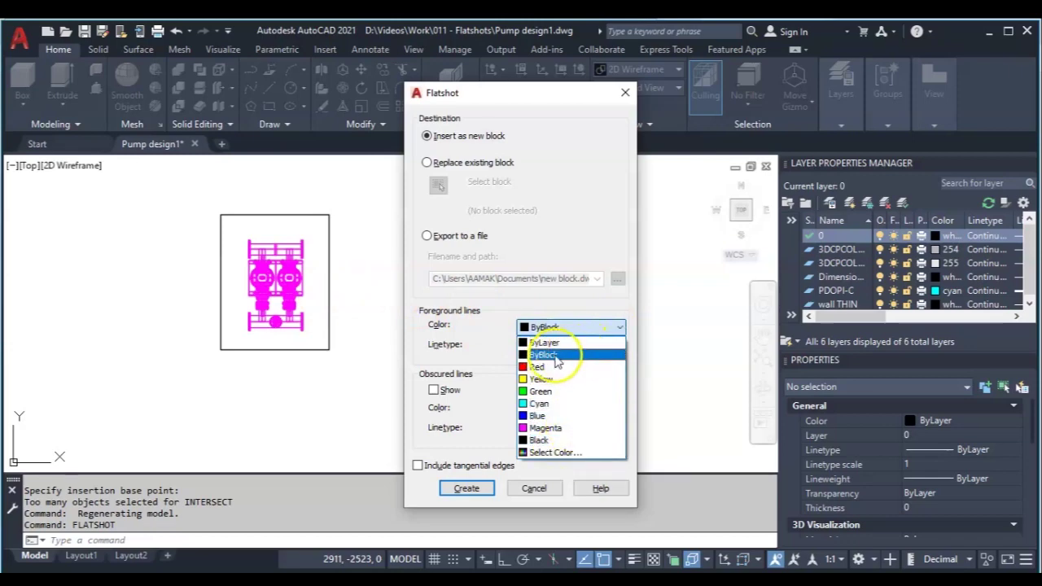
left_click(590, 326)
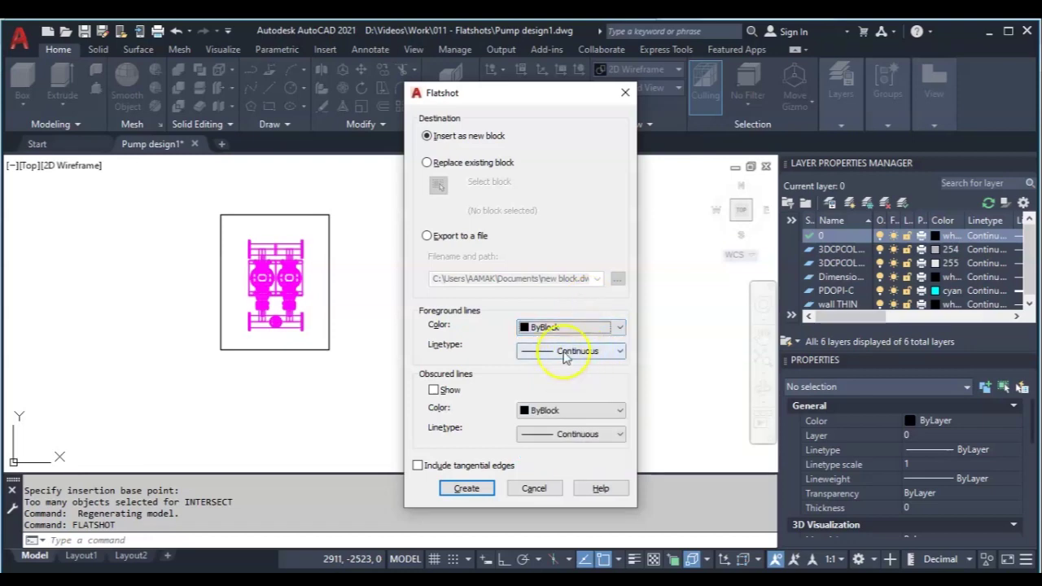
left_click(566, 350)
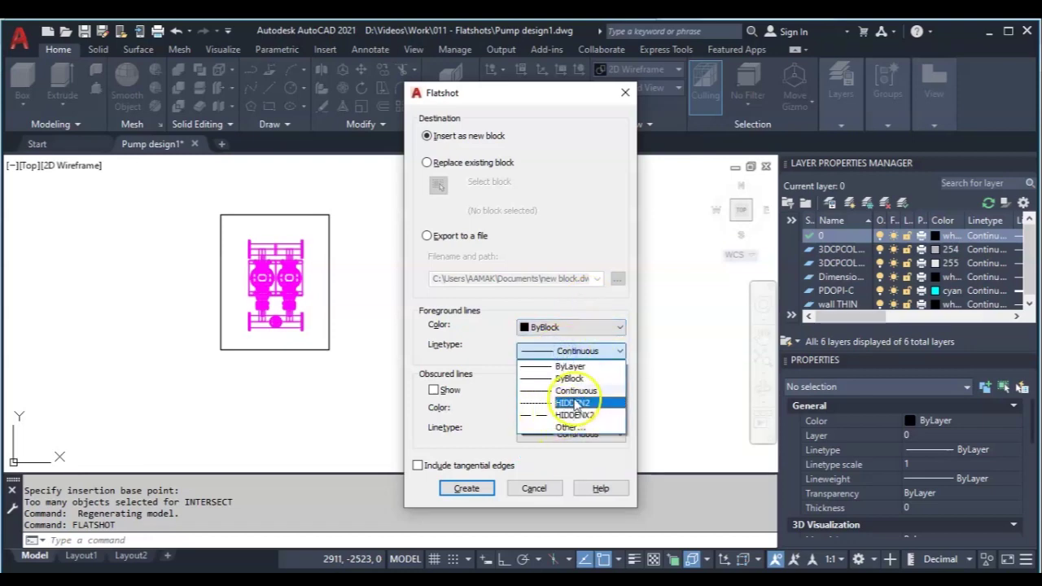
left_click(599, 310)
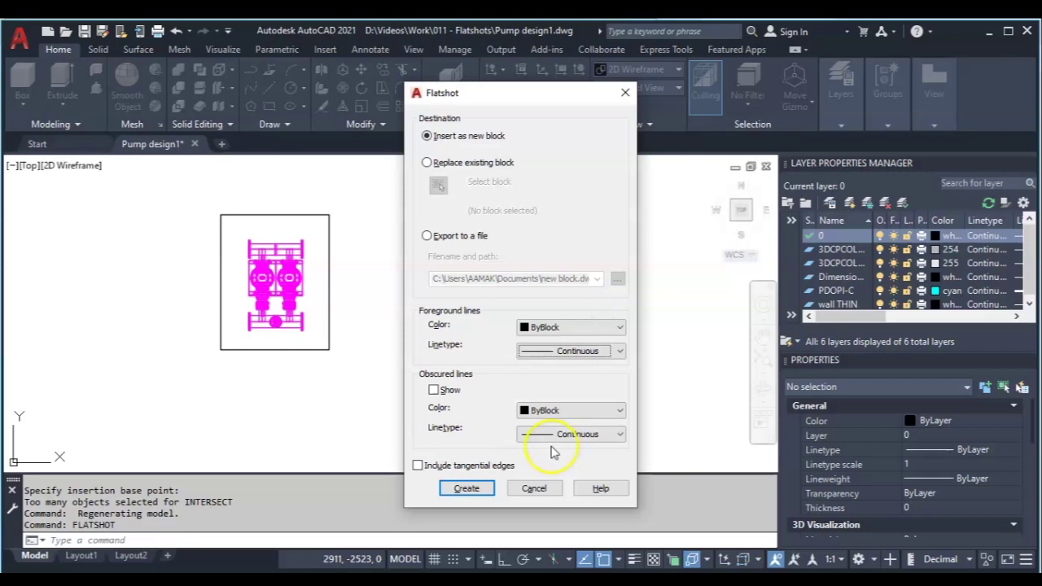
Step: Show obscured lines in Continuous linetype and create the flatshot block
left_click(434, 391)
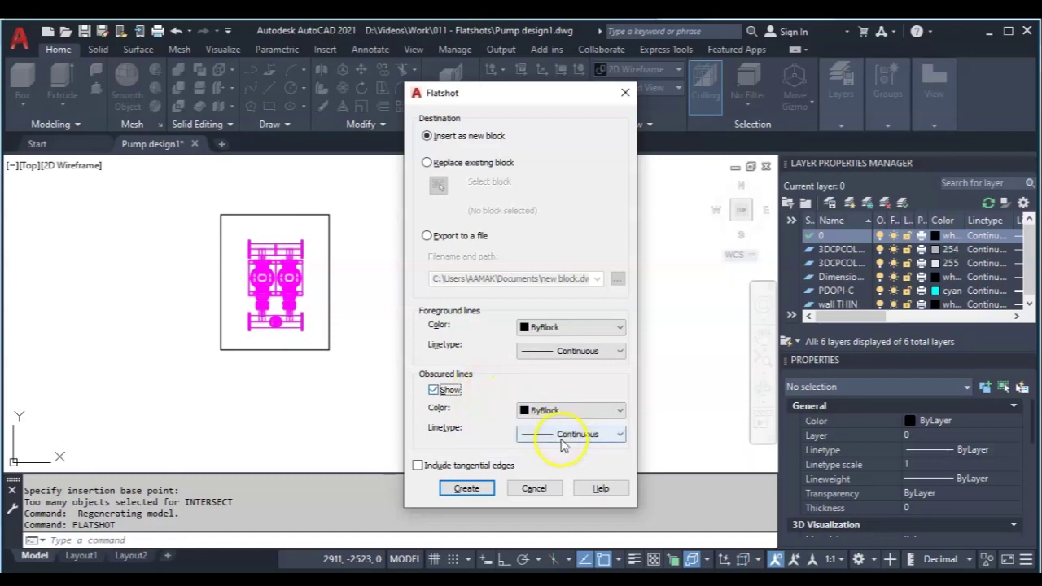
left_click(530, 441)
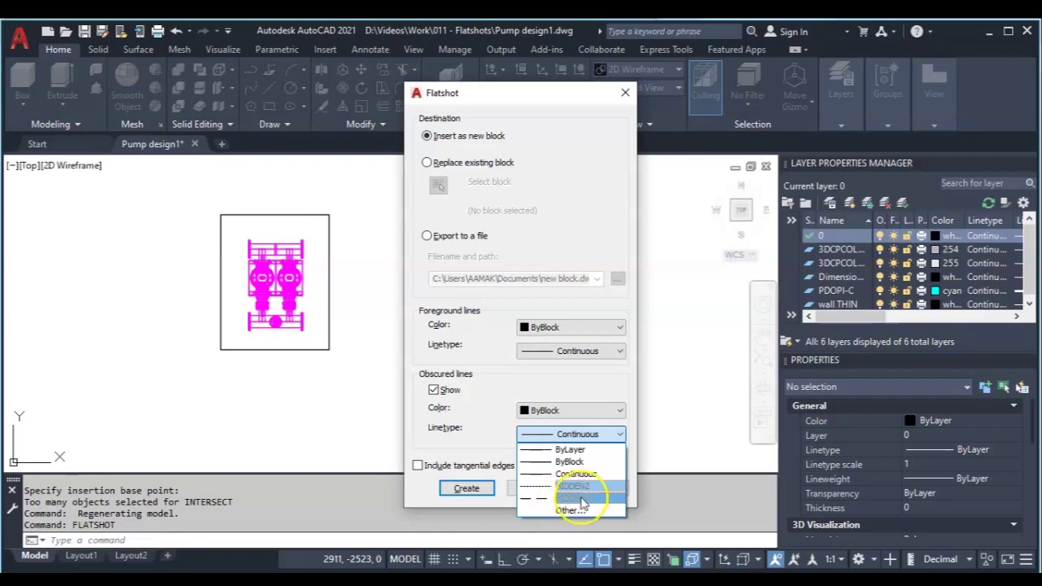
left_click(482, 436)
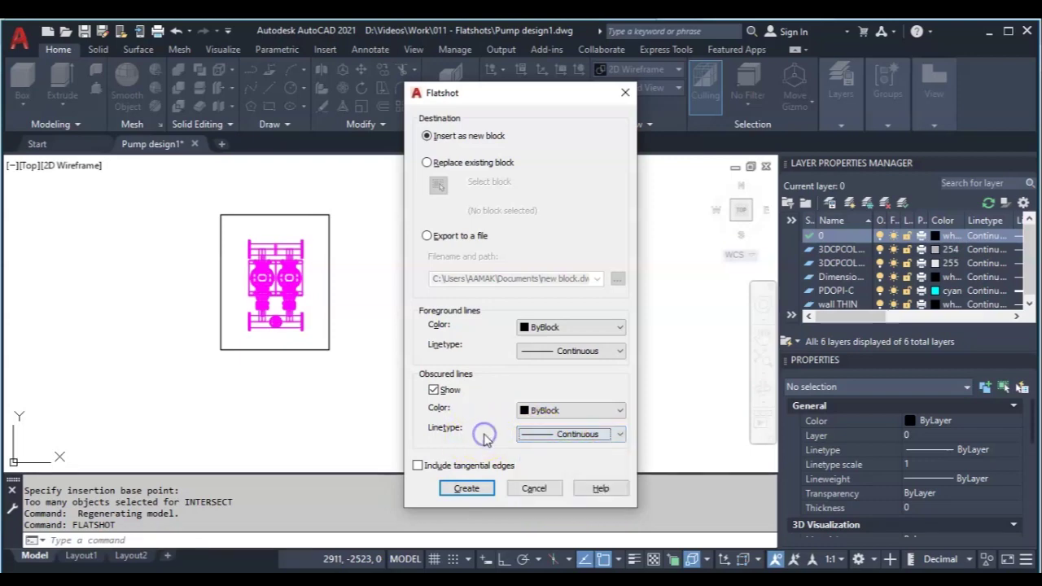
left_click(466, 488)
Step: Insert the flat pump block right of the 3D model at scale 1 and rotation 0
scroll(440, 340, "down", 5)
middle_click_drag(565, 328, 527, 323)
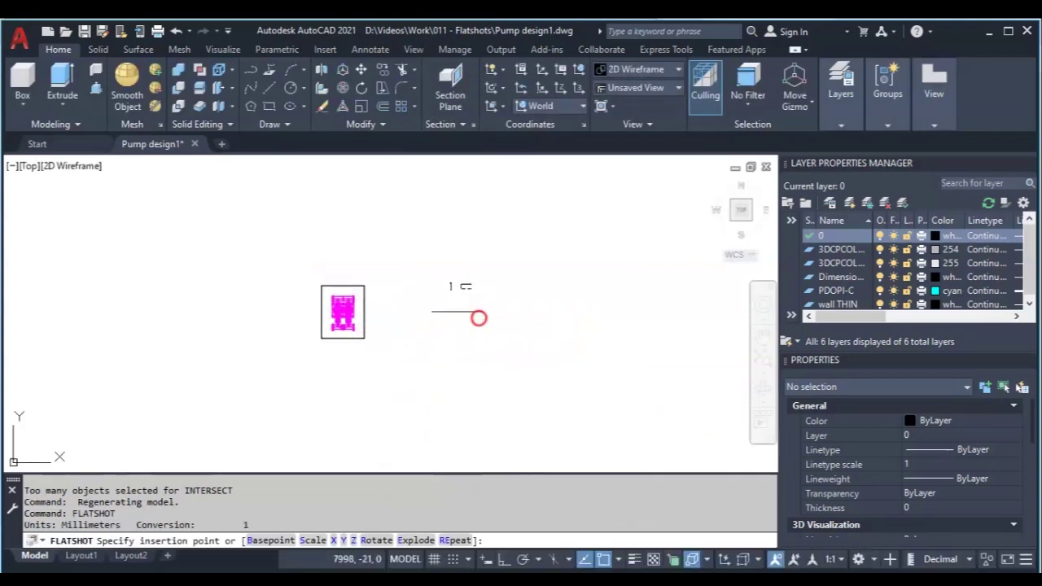
left_click(521, 320)
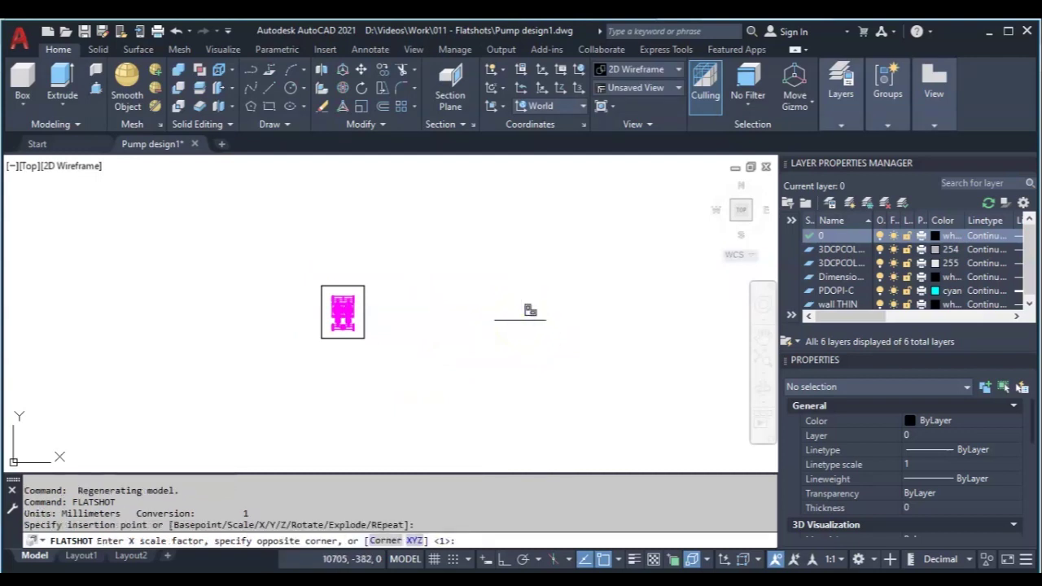
key("Return")
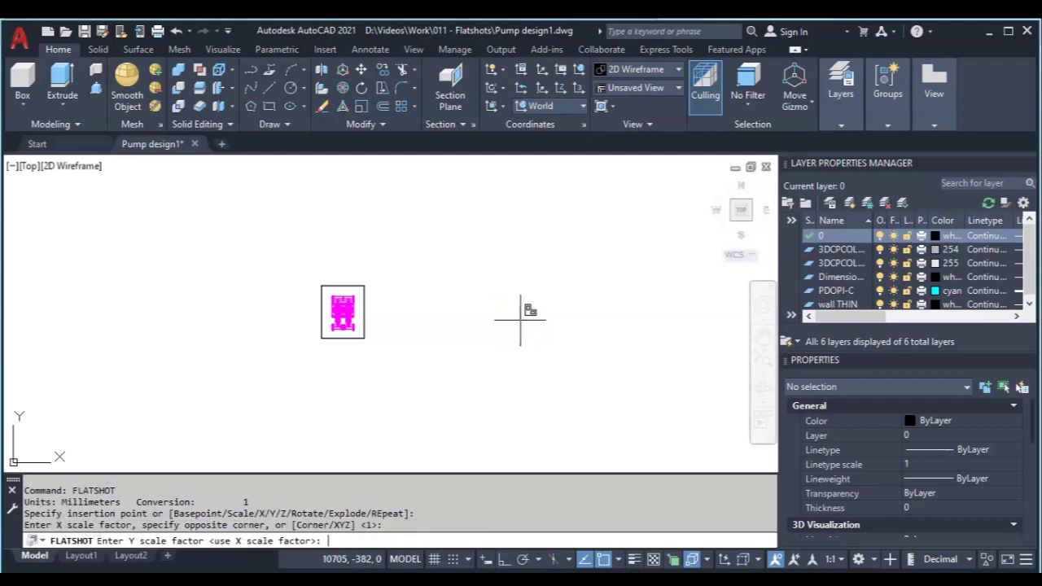
key("Return")
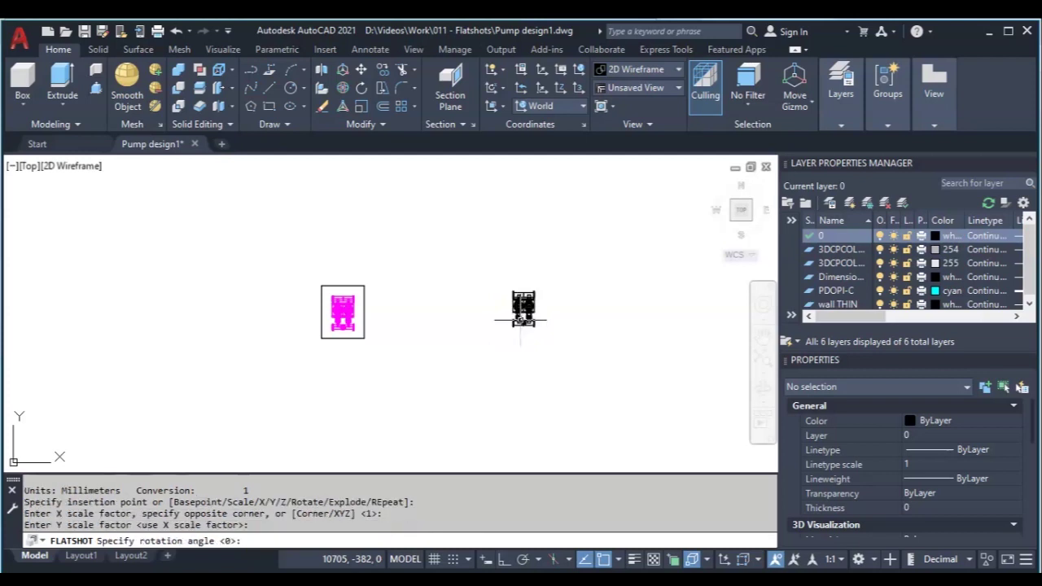
key("Return")
scroll(533, 318, "up", 5)
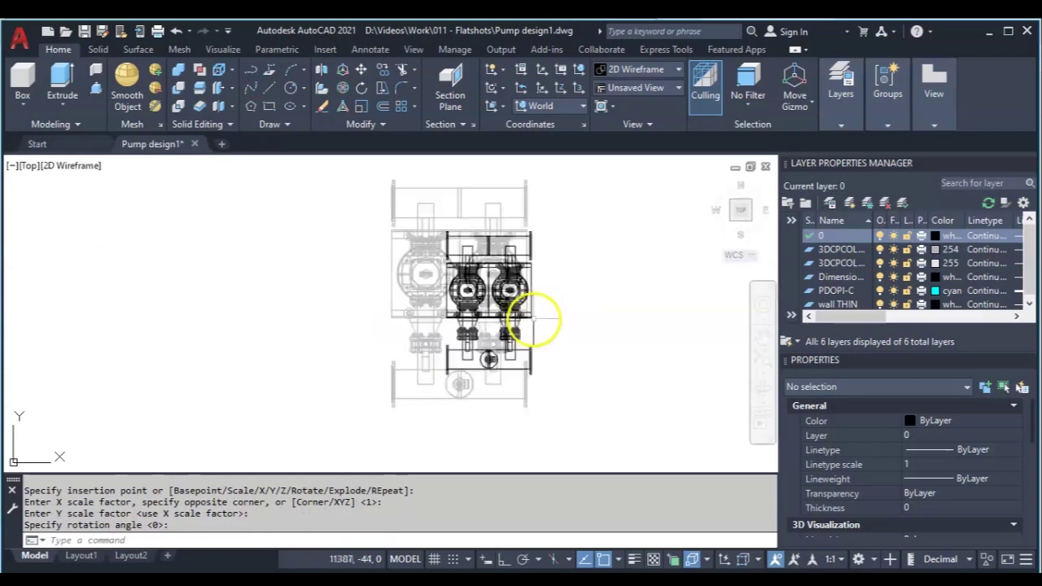
scroll(533, 319, "up", 2)
scroll(541, 307, "down", 3)
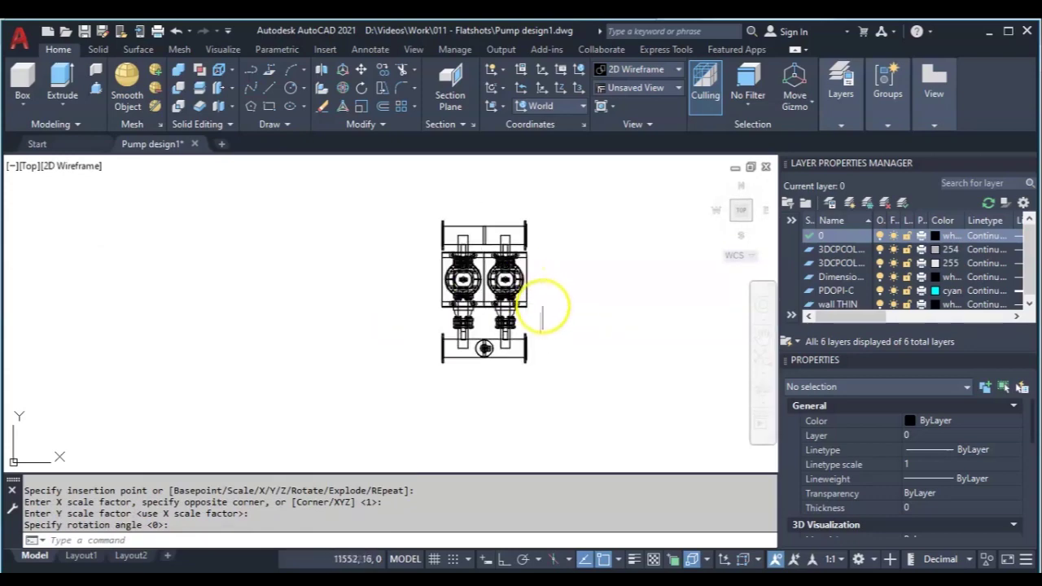
scroll(541, 308, "up", 8)
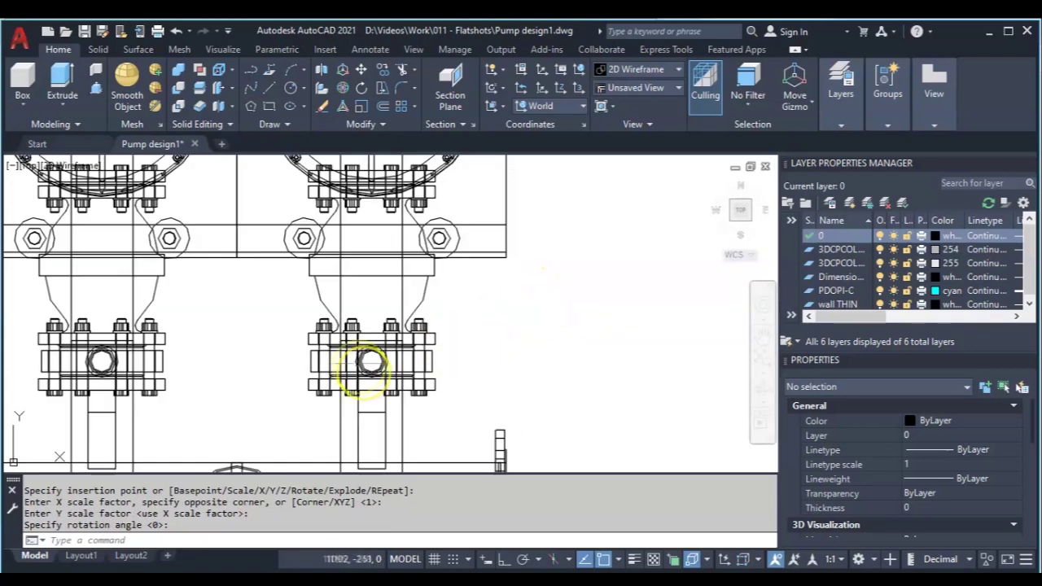
scroll(361, 361, "up", 4)
scroll(380, 321, "down", 9)
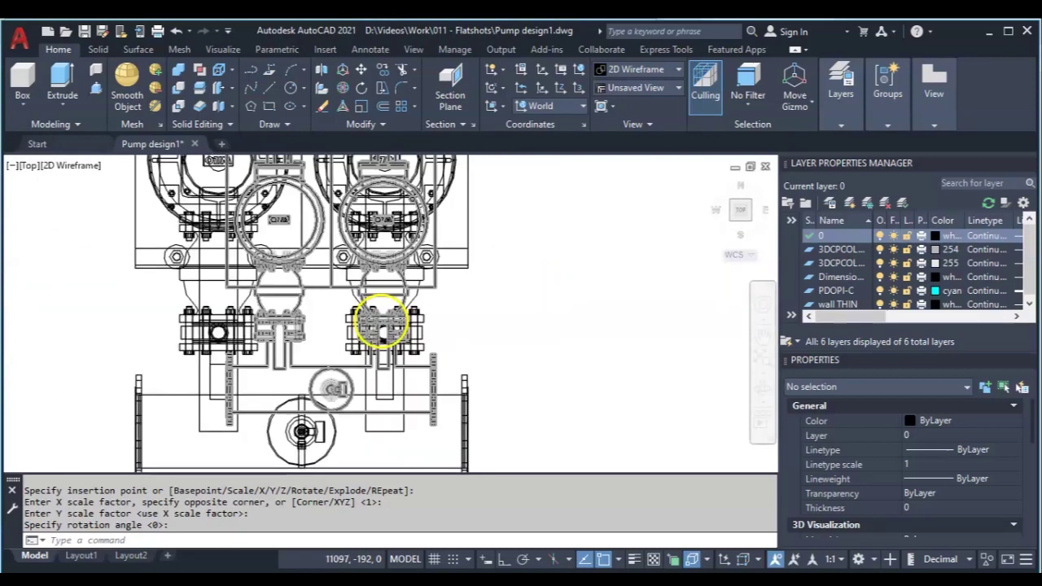
left_click(733, 220)
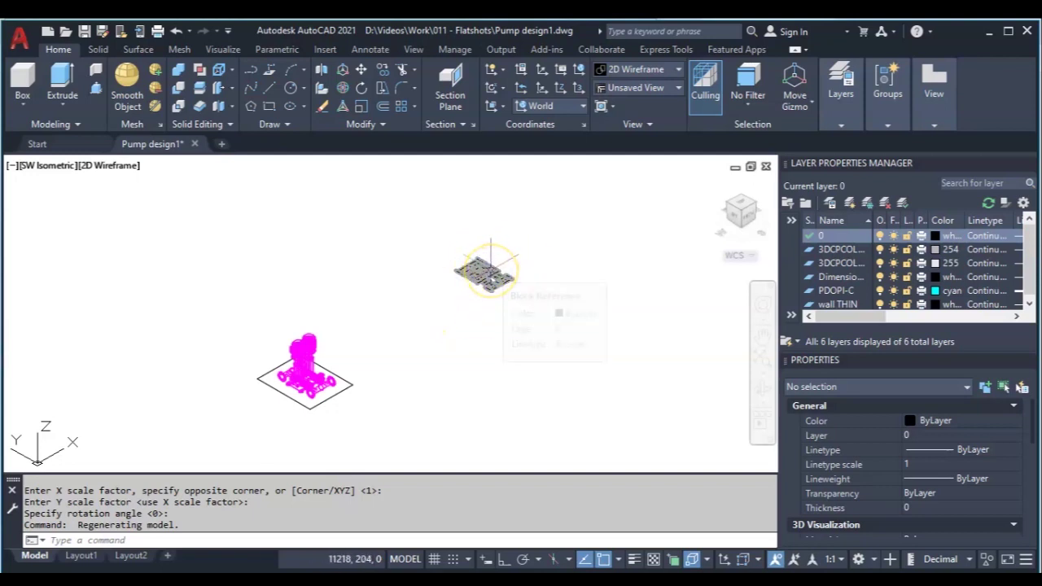
middle_click_drag(511, 291, 466, 307)
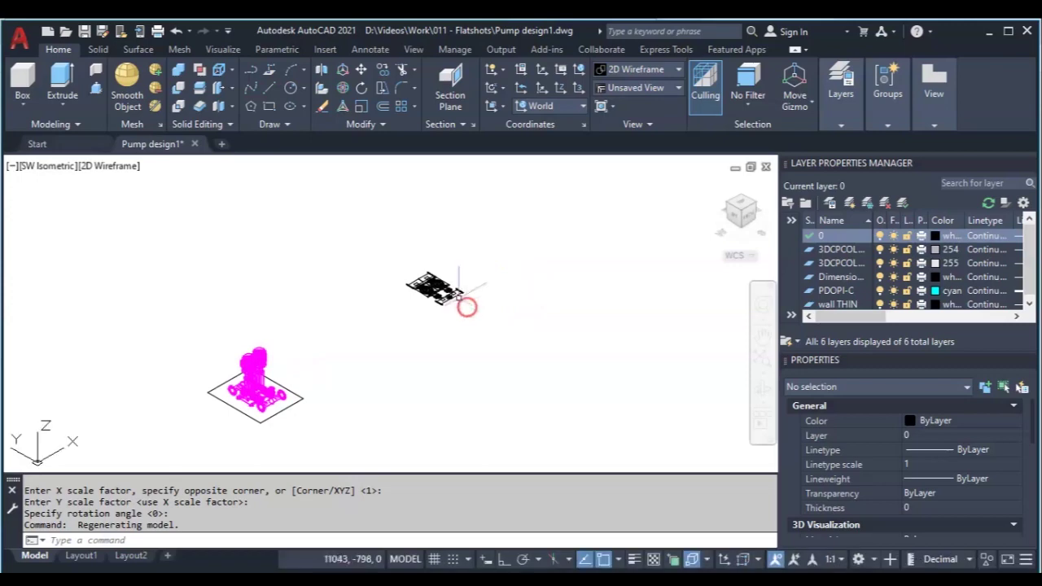
scroll(458, 296, "up", 3)
middle_click_drag(470, 291, 511, 337)
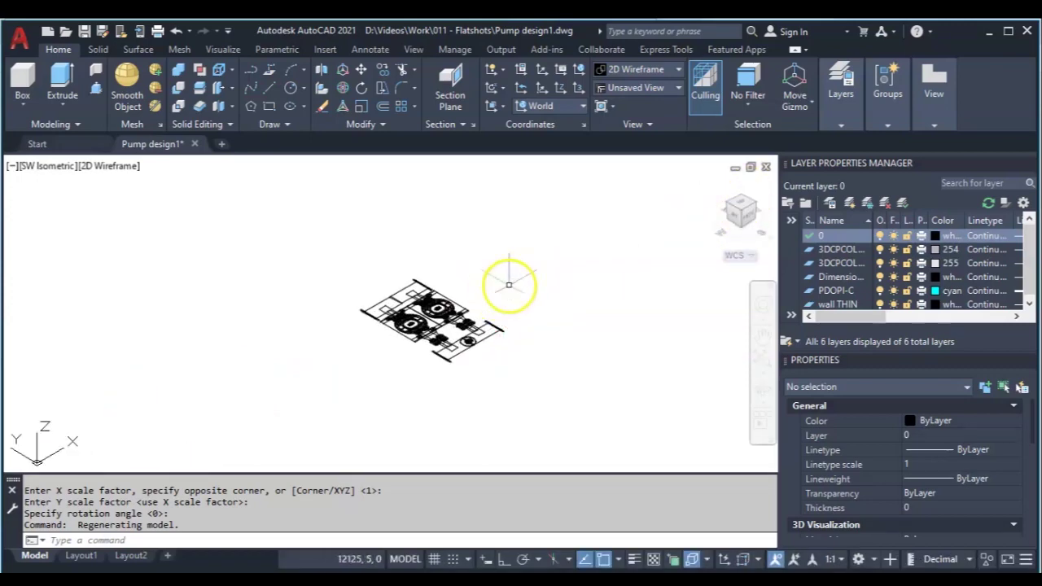
scroll(507, 279, "down", 3)
left_click(742, 205)
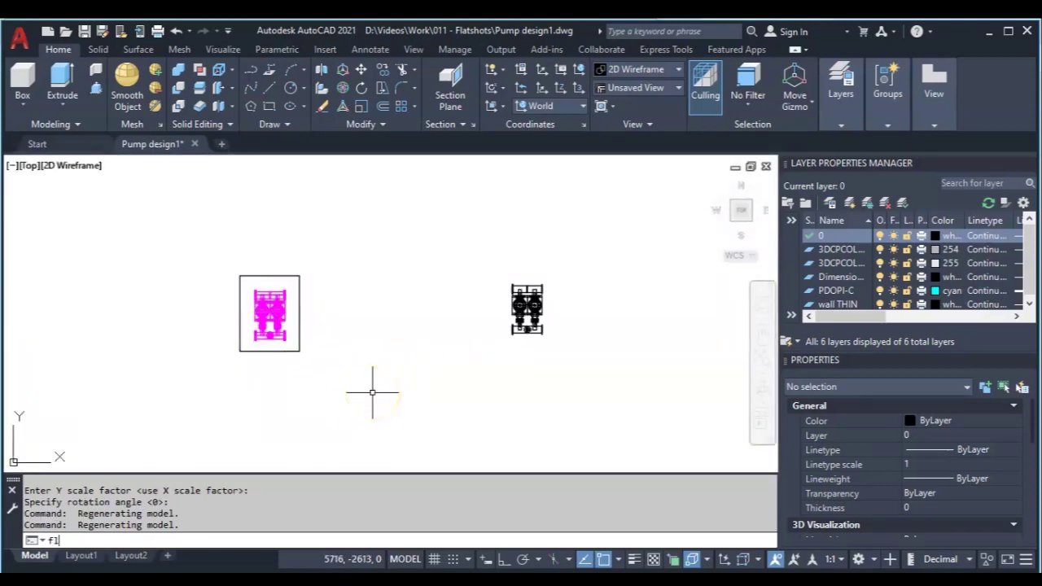
Step: Rerun FLATSHOT with obscured lines turned off and create the block
type("tshot")
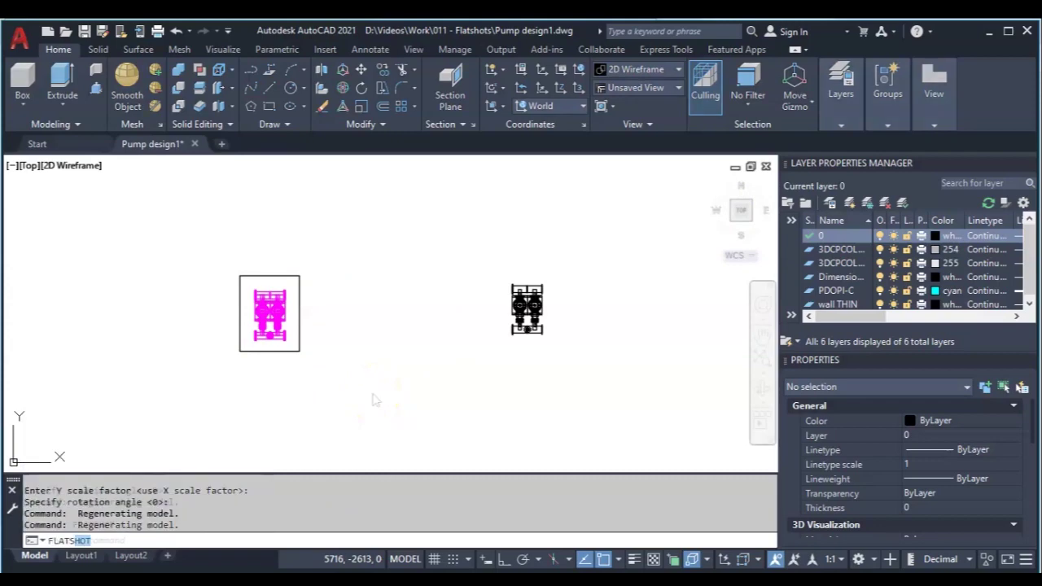
key("Return")
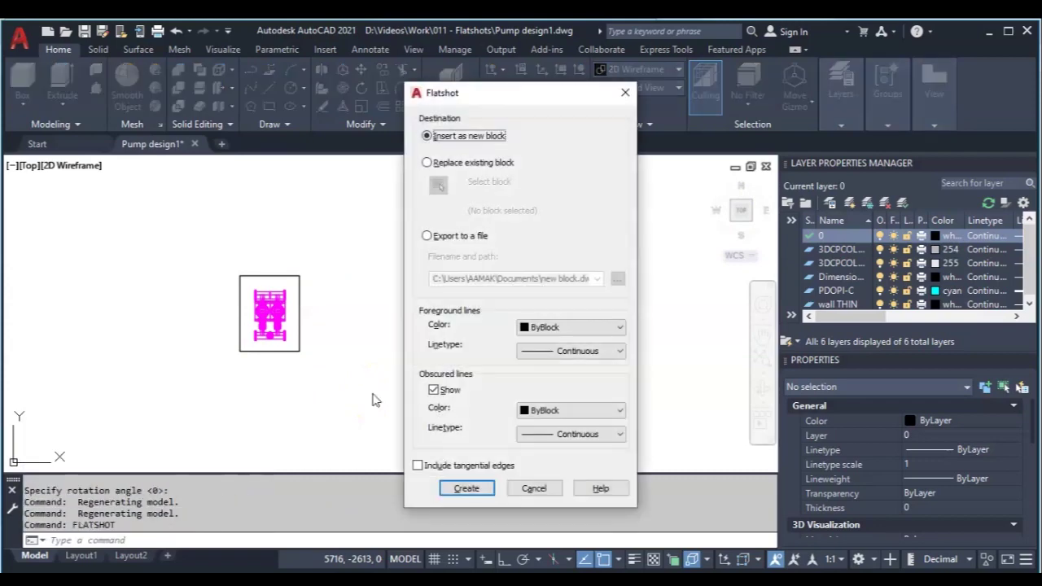
left_click(433, 391)
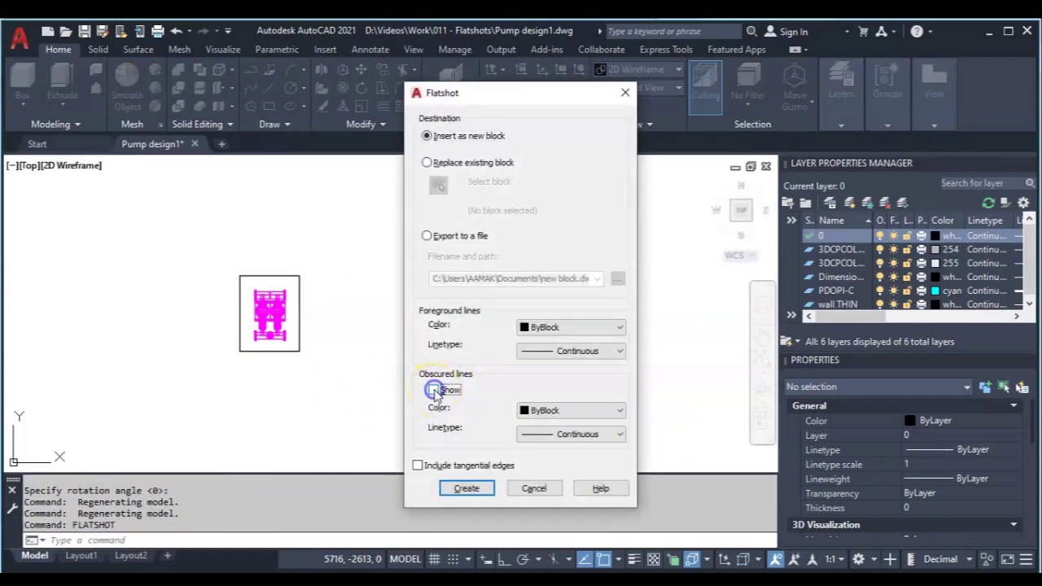
left_click(466, 489)
Step: Place the second flatshot block right of the first at scale 1, rotation 0
middle_click(226, 407)
middle_click(225, 407)
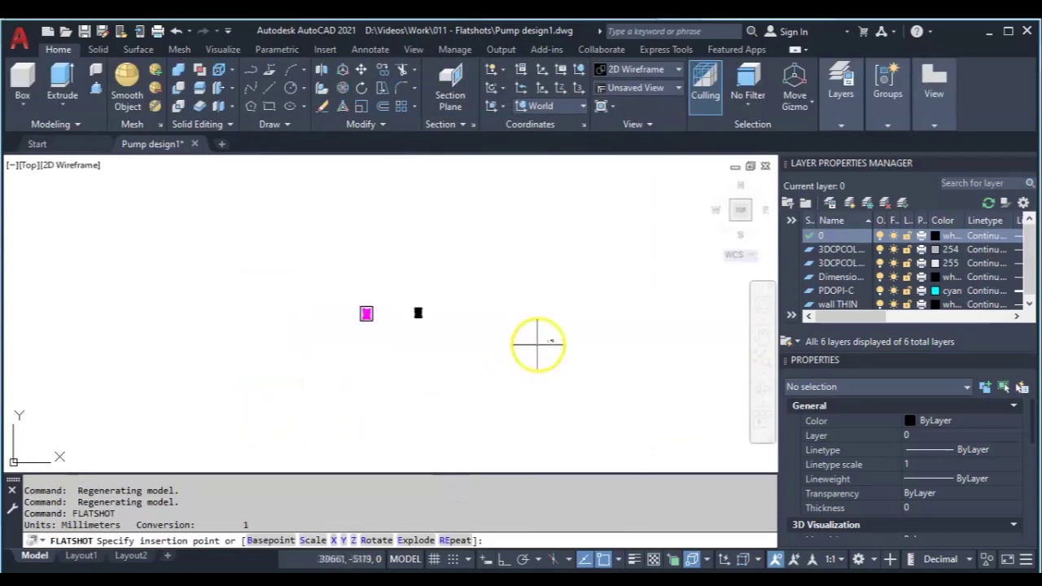
scroll(470, 336, "up", 5)
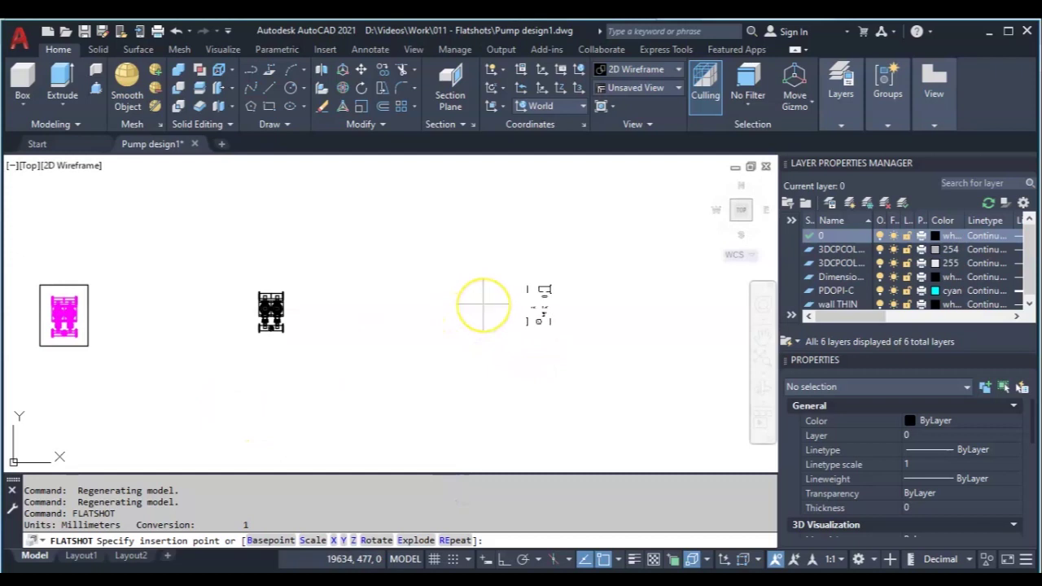
left_click(483, 306)
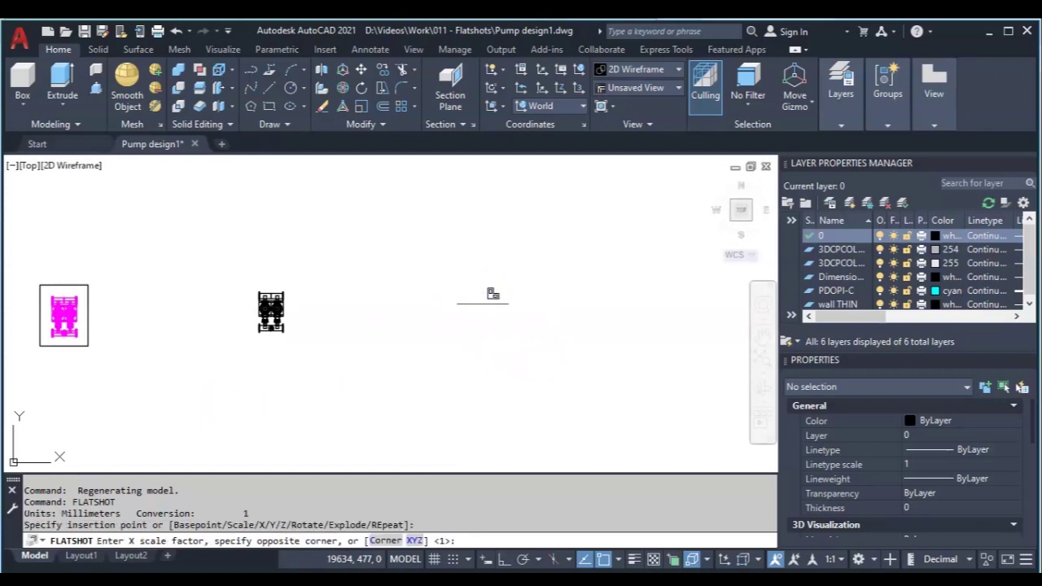
key("Return")
key("Return")
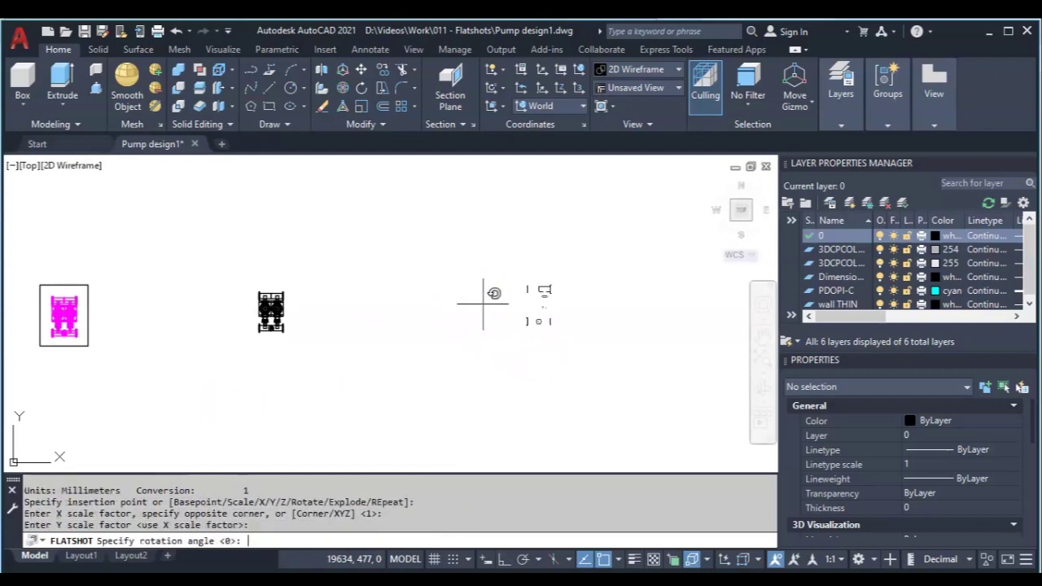
key("Return")
left_click(541, 300)
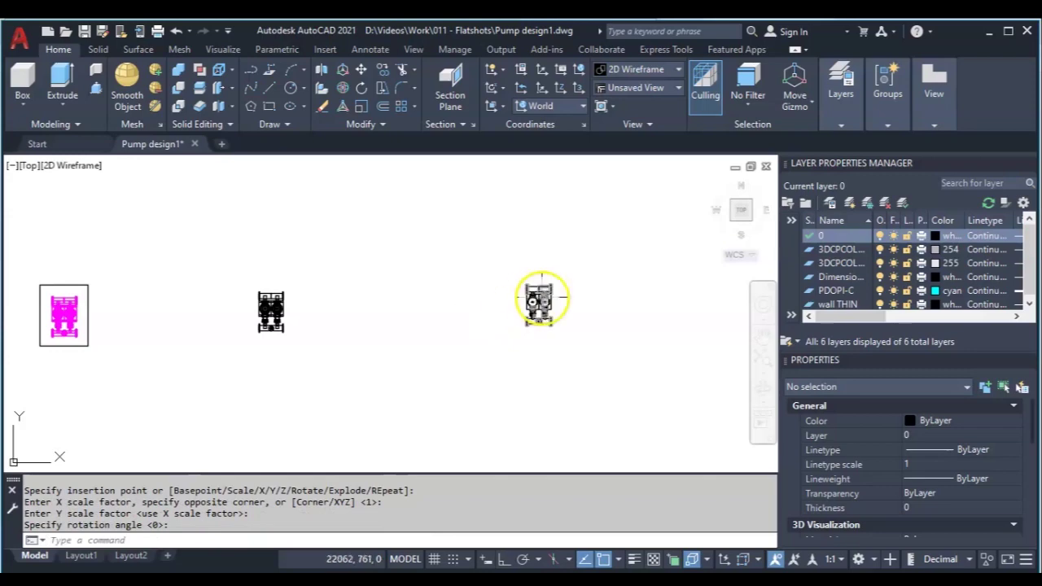
Step: Zoom out to see all three objects and begin a window around the right pump
scroll(546, 302, "up", 5)
scroll(542, 302, "down", 3)
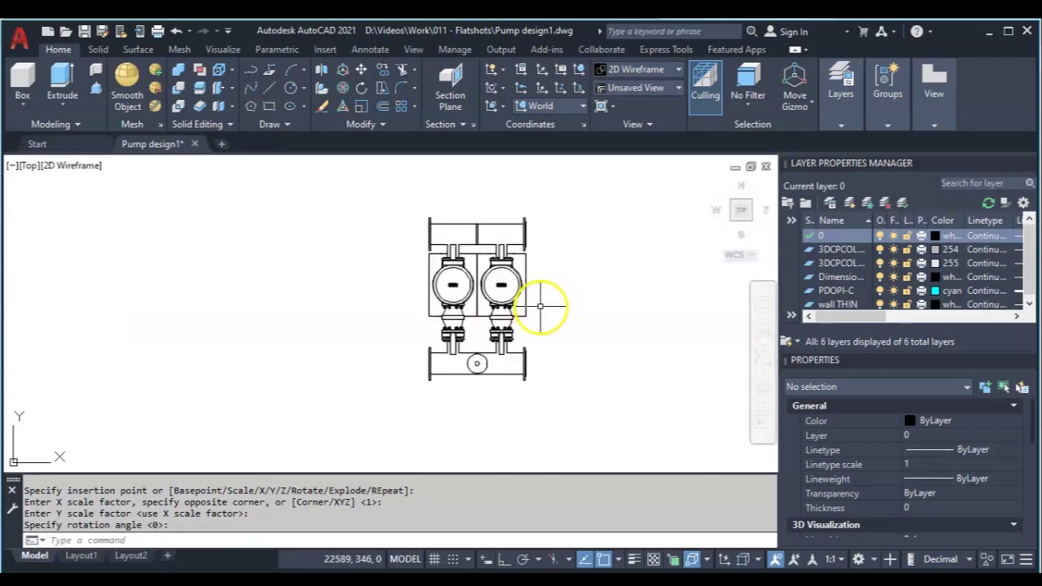
scroll(513, 301, "up", 2)
scroll(541, 319, "up", 5)
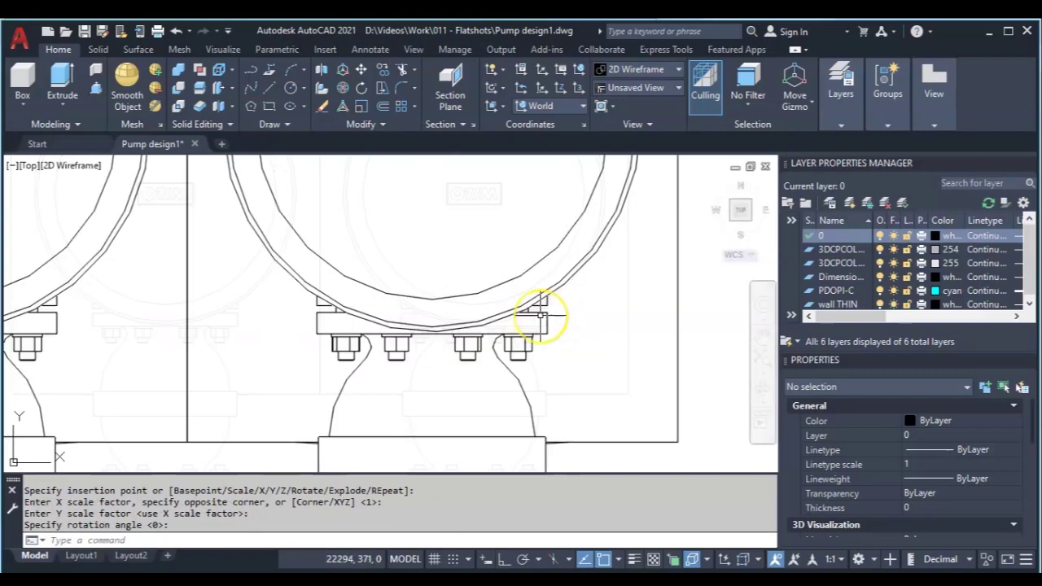
scroll(540, 315, "down", 8)
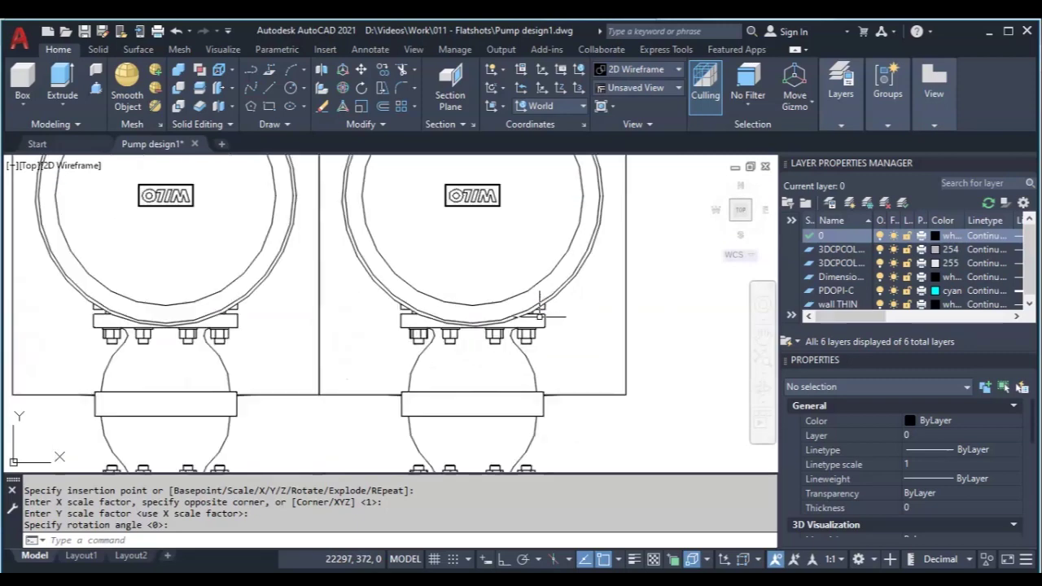
left_click(523, 320)
Step: Move the right flatshot block next to the middle one
left_click(491, 288)
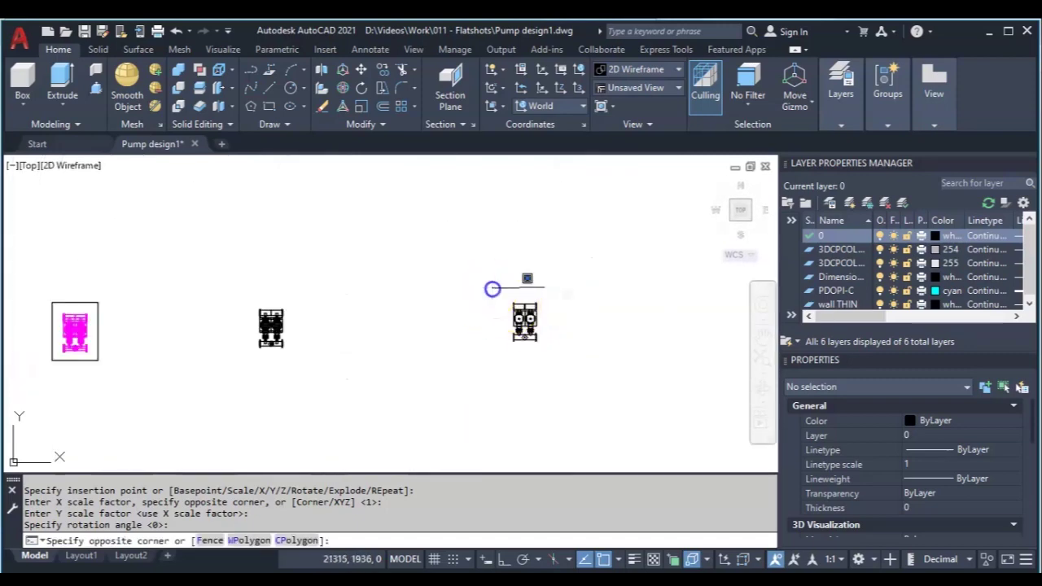
left_click(609, 386)
type("m")
key("Return")
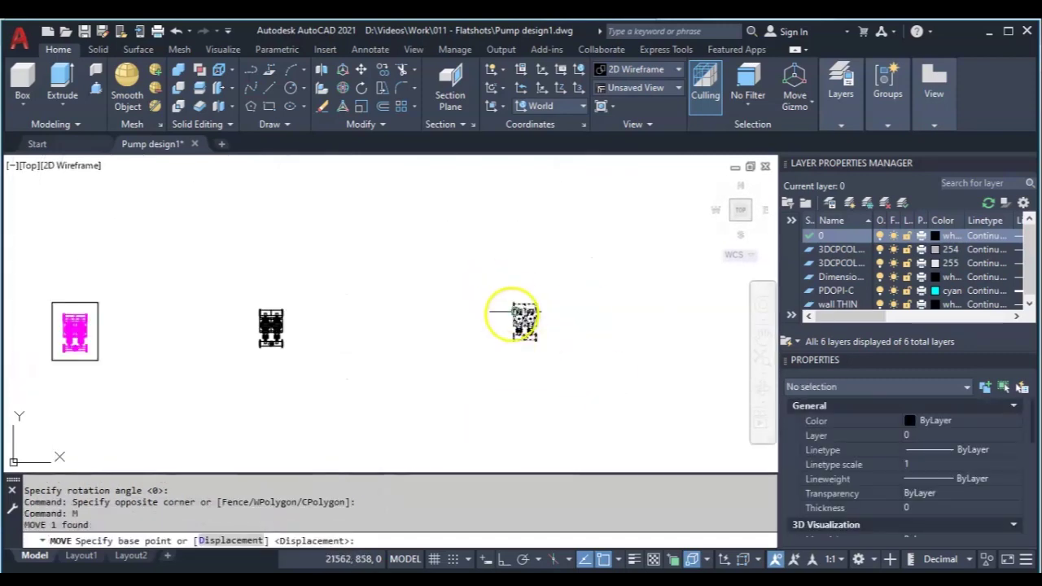
scroll(506, 306, "up", 5)
left_click(506, 306)
scroll(483, 280, "down", 5)
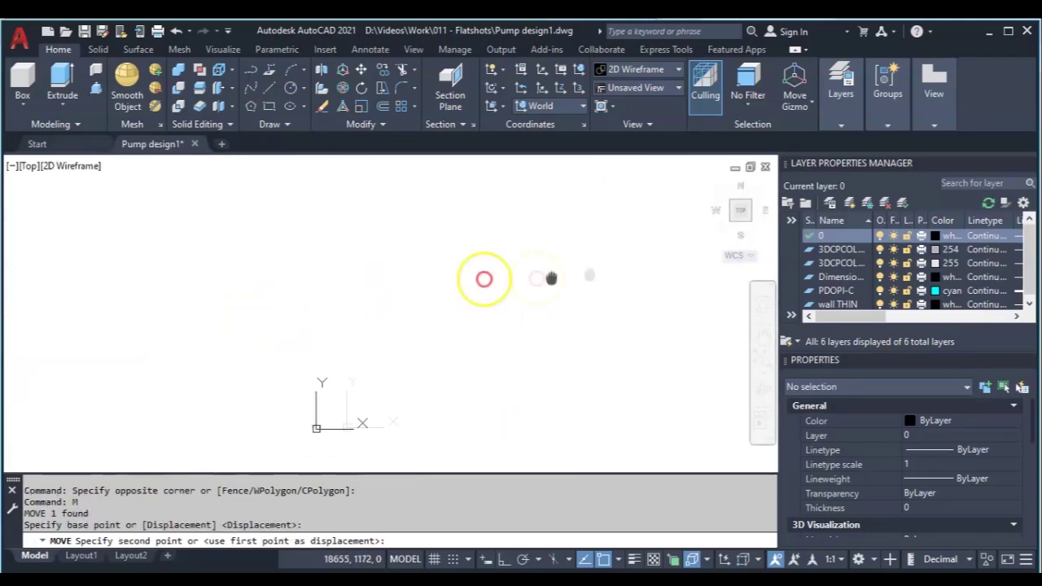
scroll(379, 306, "up", 5)
scroll(375, 315, "down", 5)
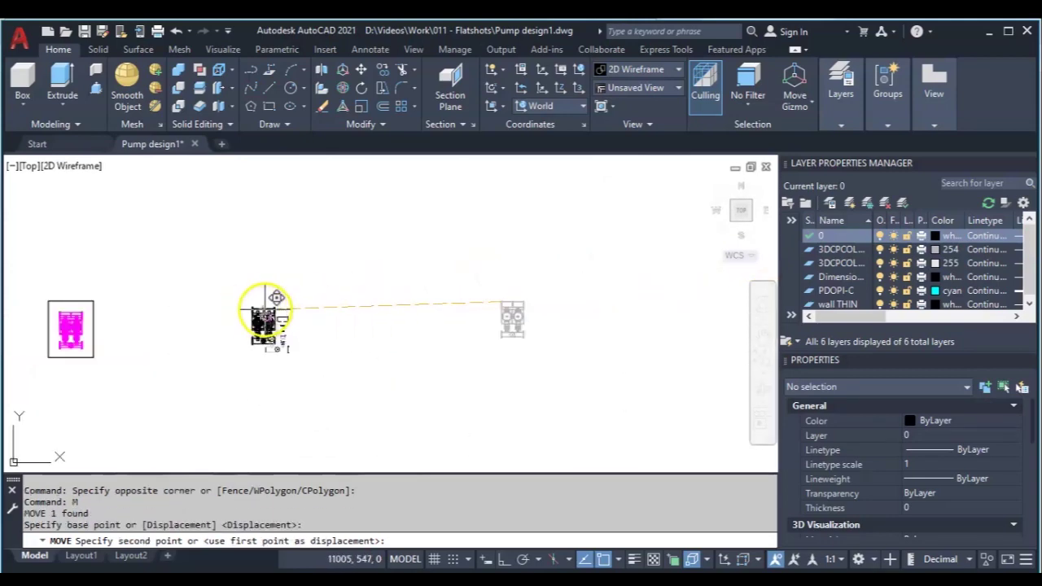
left_click(332, 306)
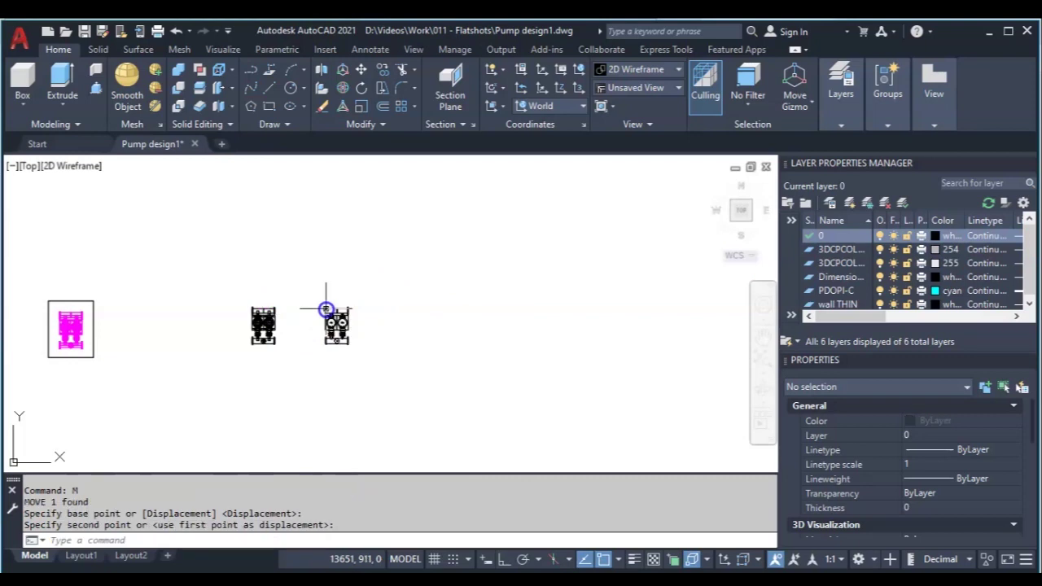
key("Escape")
Step: Draw a rectangle enclosing both flatshot blocks
scroll(371, 310, "up", 3)
middle_click_drag(372, 311, 456, 289)
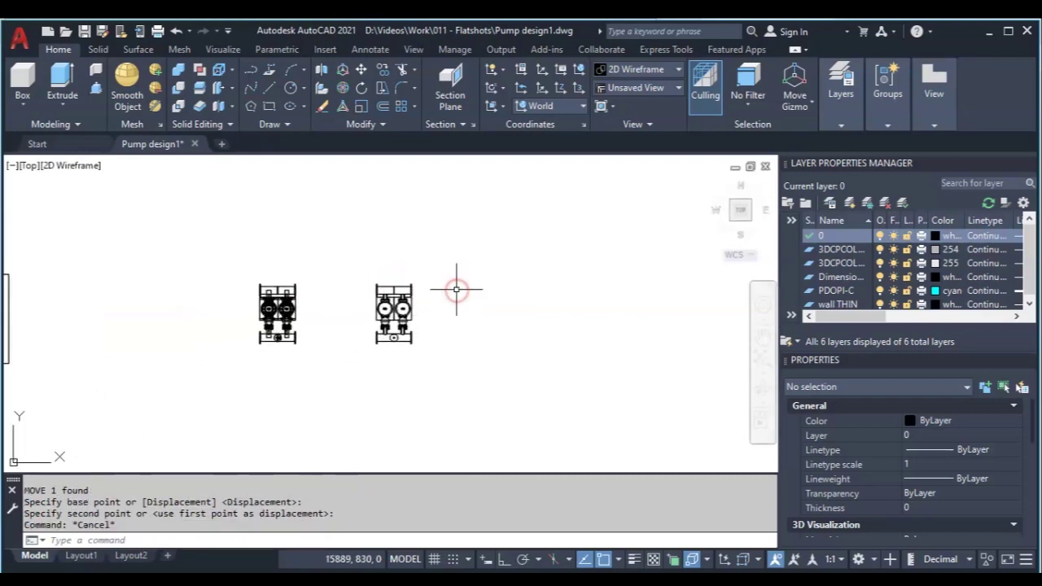
type("rec")
key("Return")
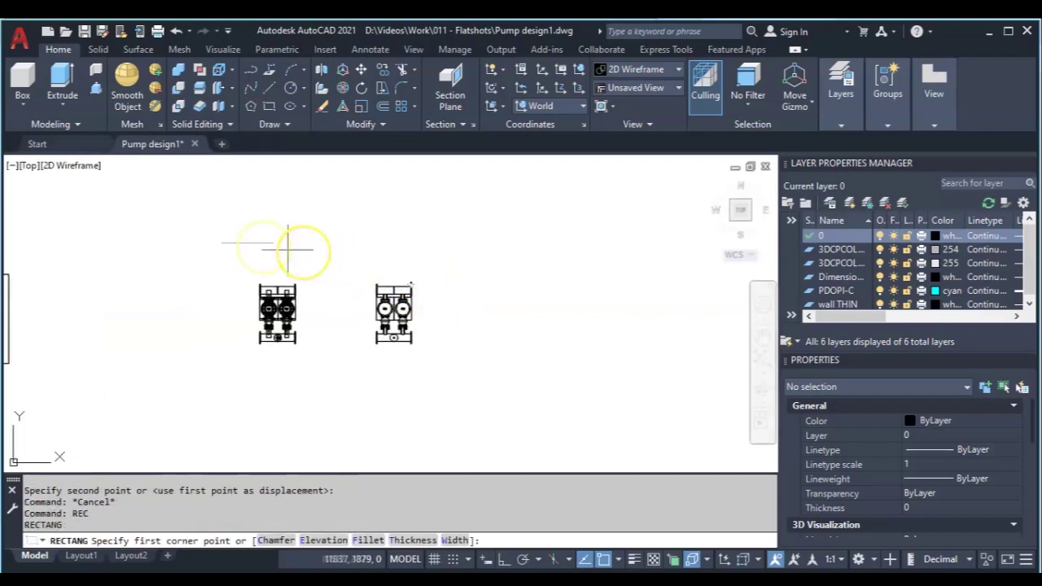
left_click(202, 208)
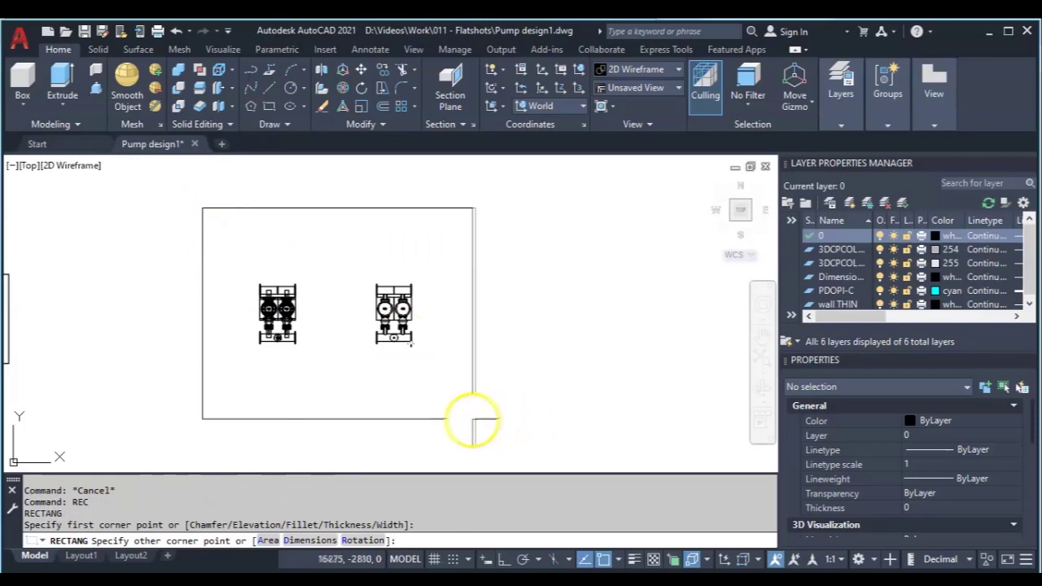
left_click(480, 428)
key("Escape")
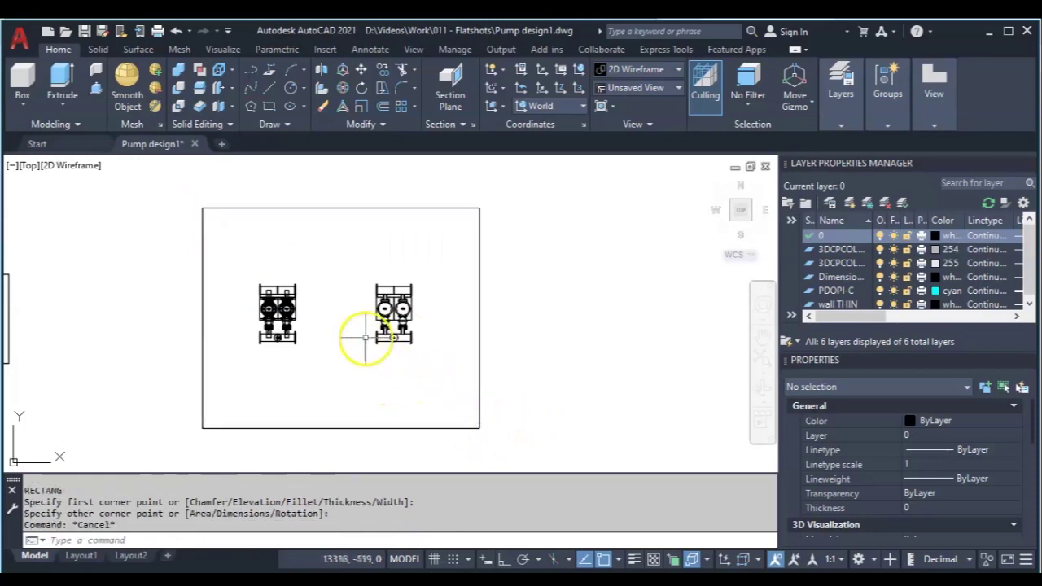
scroll(371, 340, "up", 5)
middle_click_drag(326, 380, 431, 358)
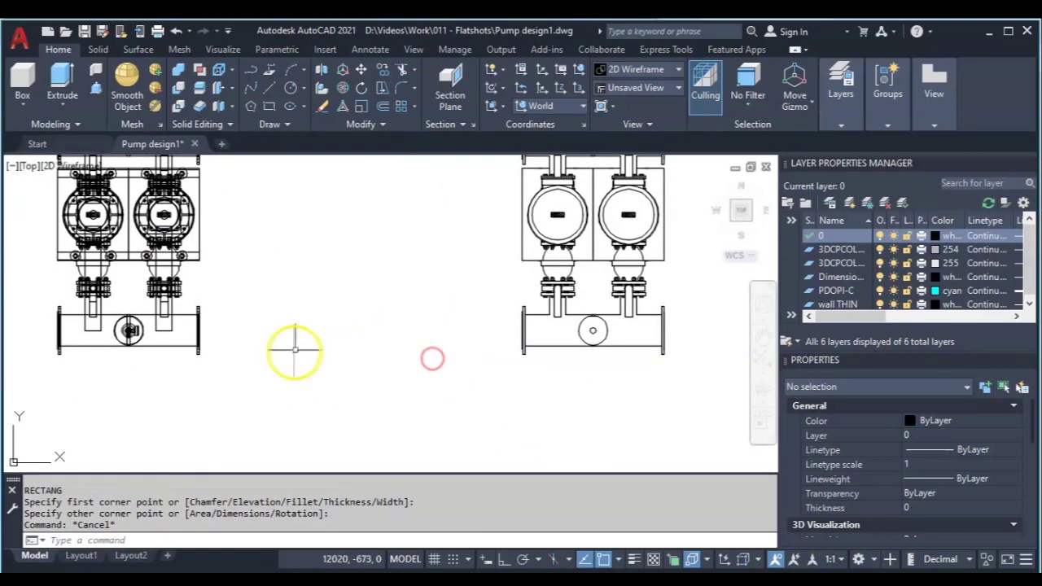
scroll(251, 298, "down", 4)
middle_click_drag(196, 340, 284, 325)
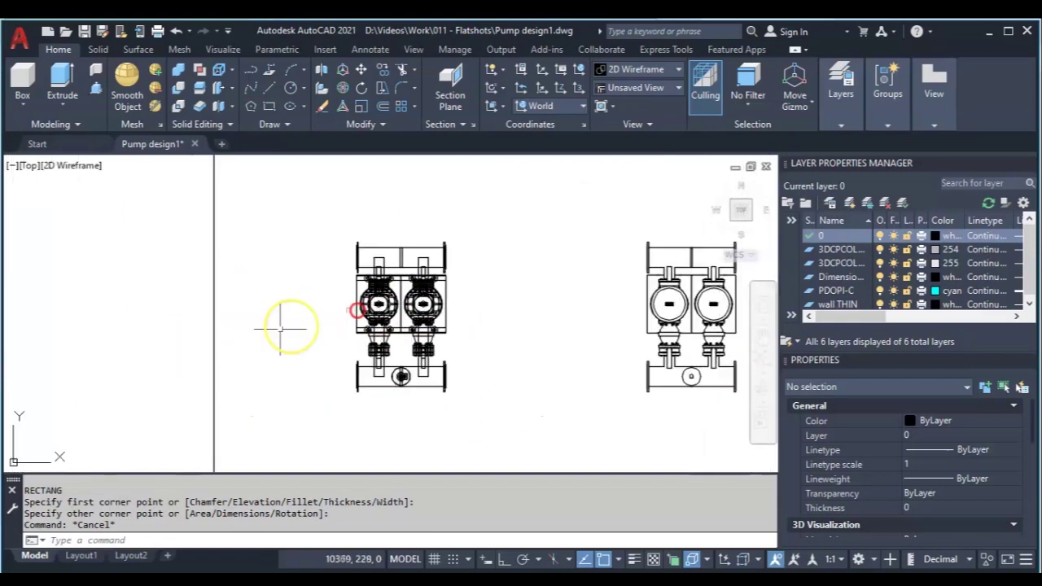
scroll(158, 332, "down", 6)
scroll(162, 333, "up", 6)
scroll(310, 350, "down", 3)
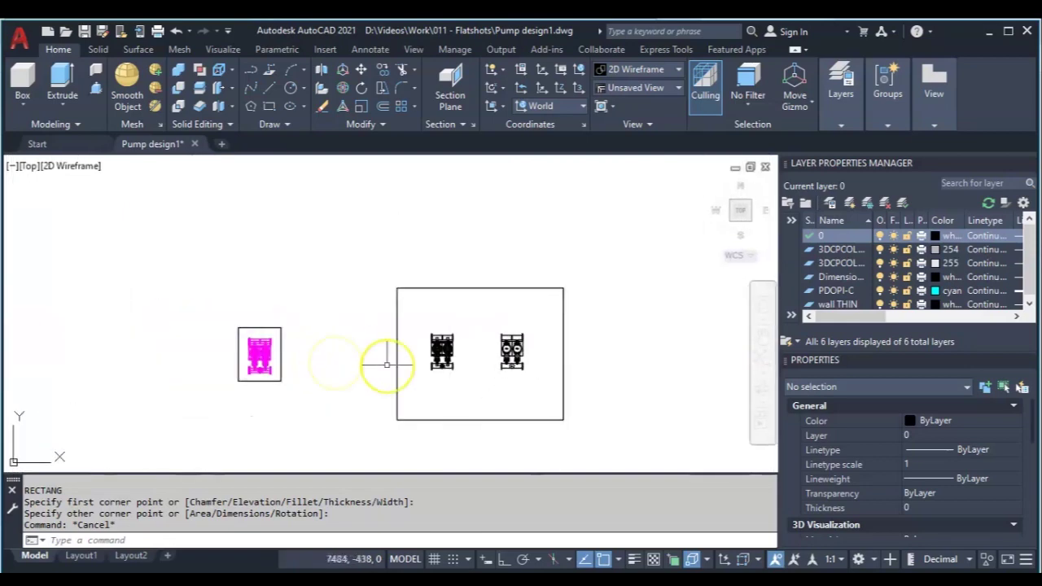
middle_click_drag(384, 360, 285, 350)
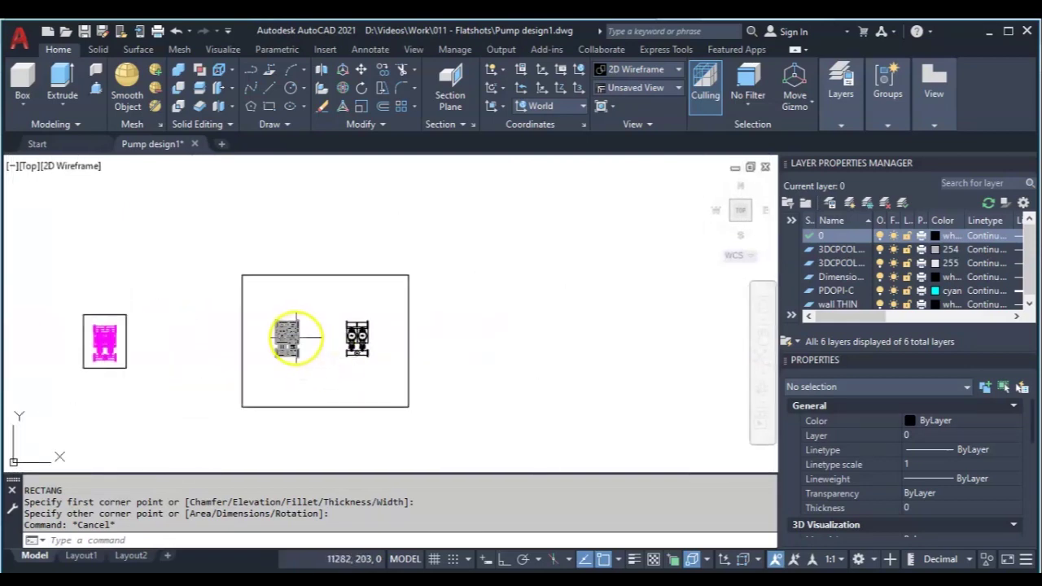
scroll(301, 338, "up", 4)
scroll(232, 350, "up", 8)
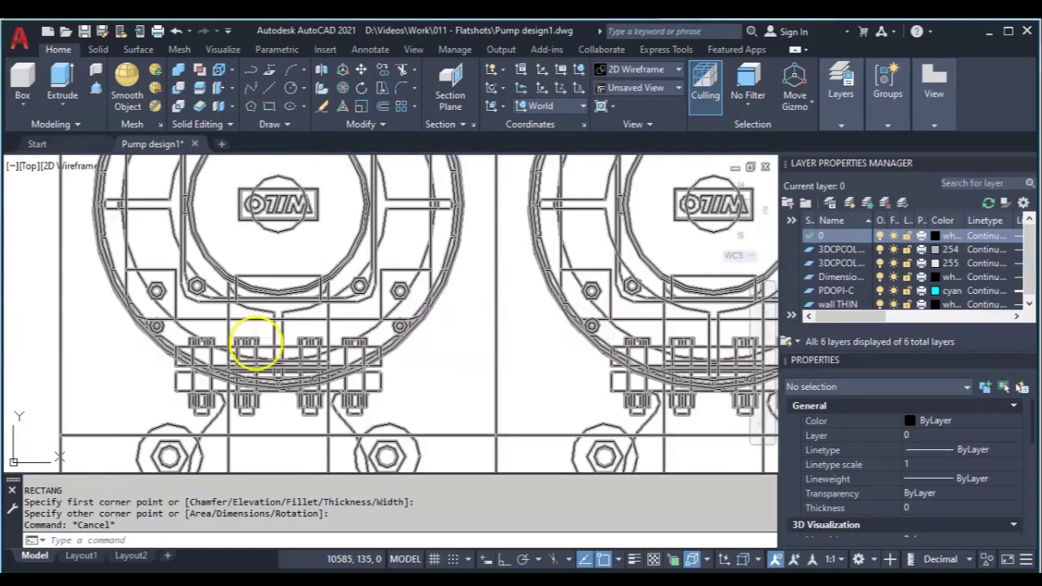
scroll(252, 342, "down", 6)
scroll(279, 350, "up", 4)
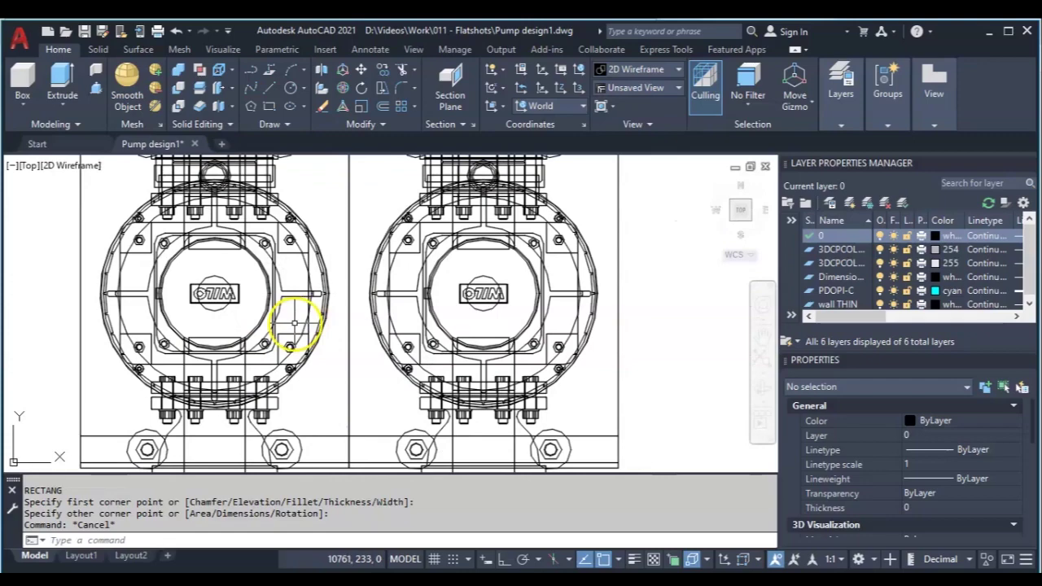
scroll(275, 309, "down", 6)
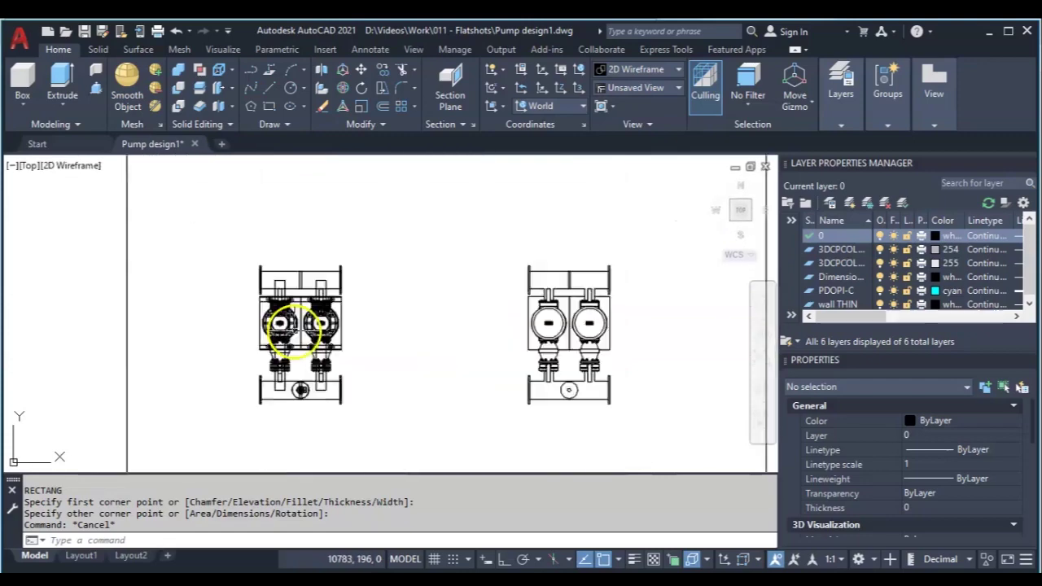
scroll(465, 326, "up", 6)
scroll(403, 338, "up", 7)
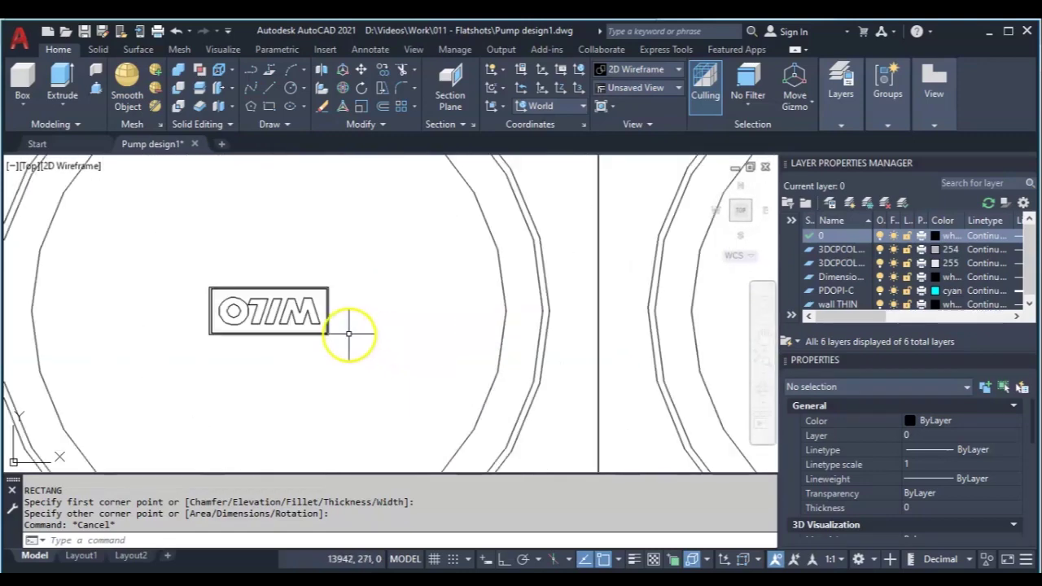
scroll(348, 334, "down", 7)
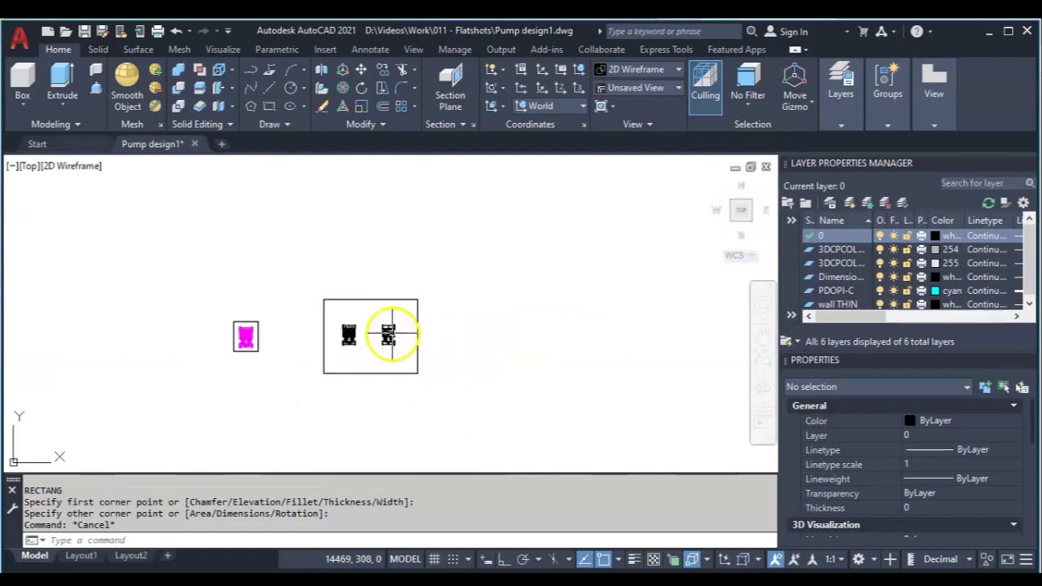
scroll(398, 335, "up", 3)
middle_click_drag(384, 349, 419, 351)
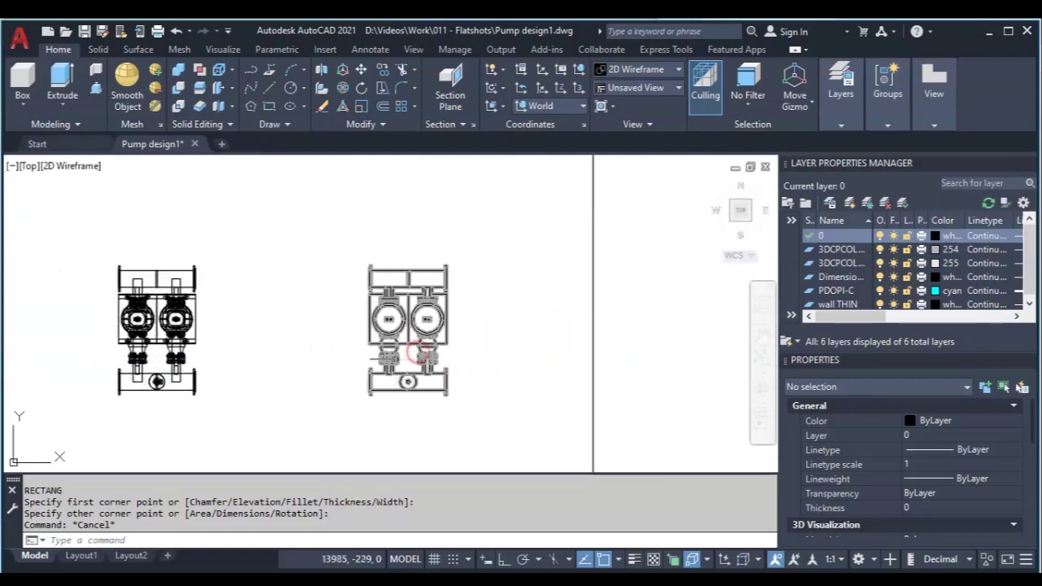